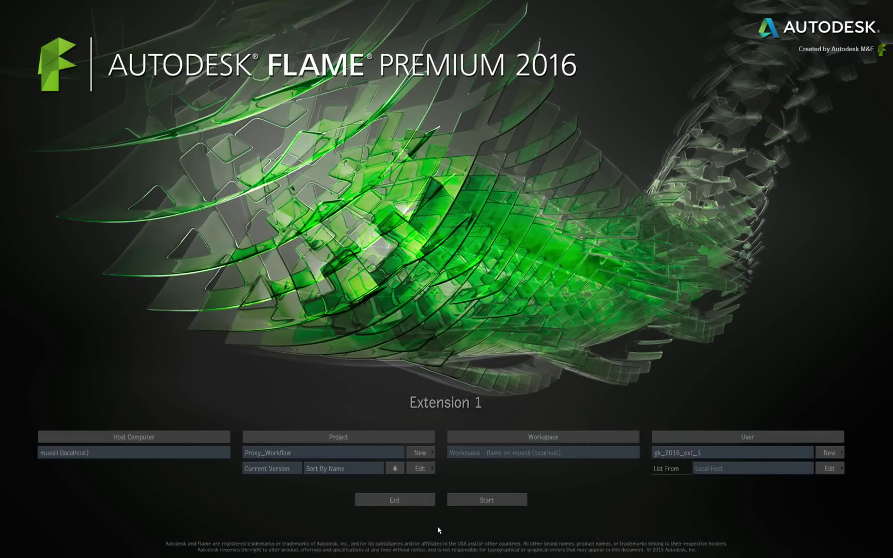
# - Start a new project and set its proxies to Proxy 1/2 with Lanczos filtering
pyautogui.click(424, 454)
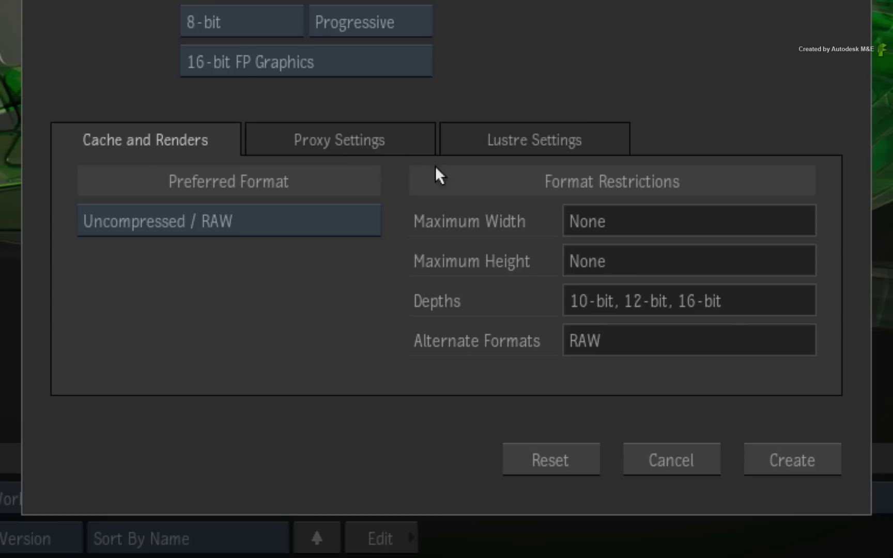
pyautogui.click(405, 138)
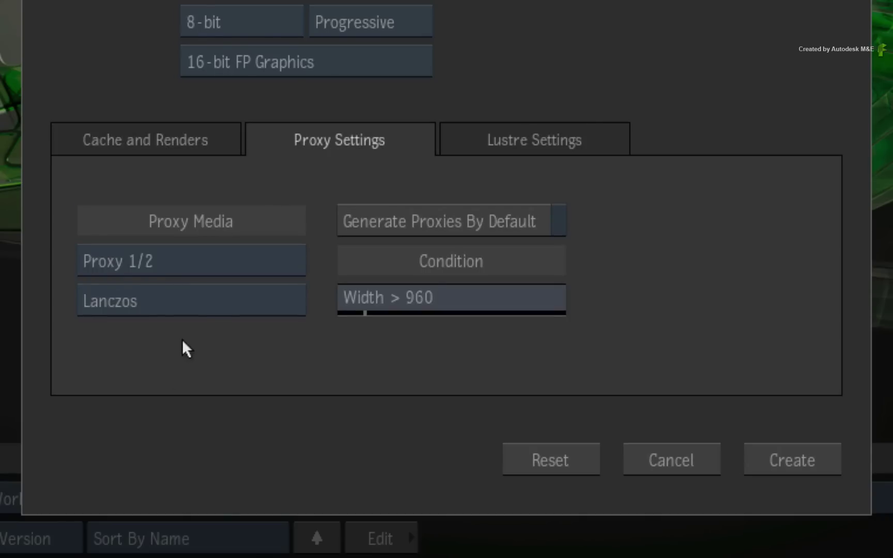
pyautogui.click(265, 261)
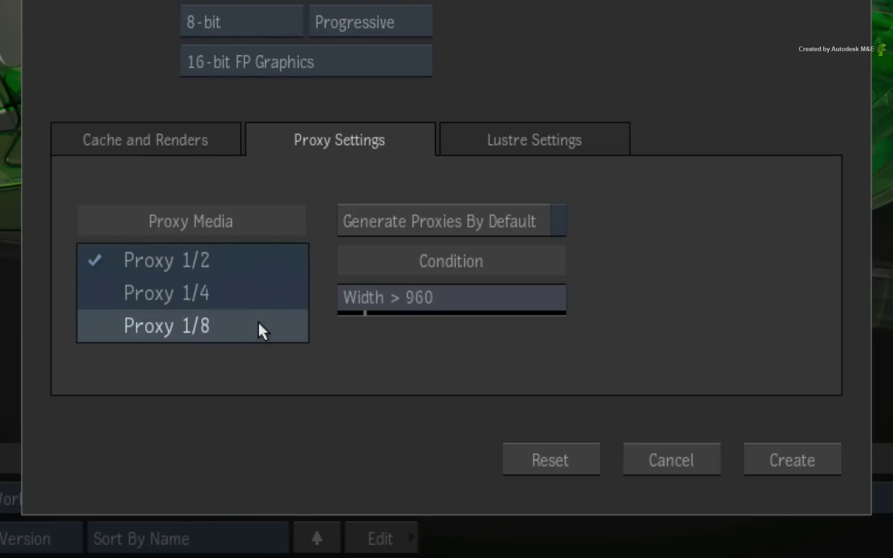
pyautogui.click(237, 365)
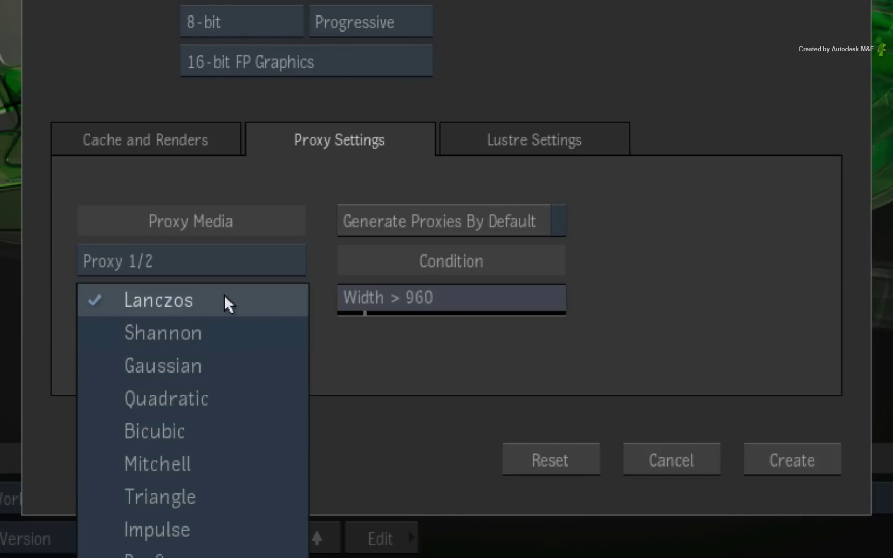
pyautogui.click(343, 361)
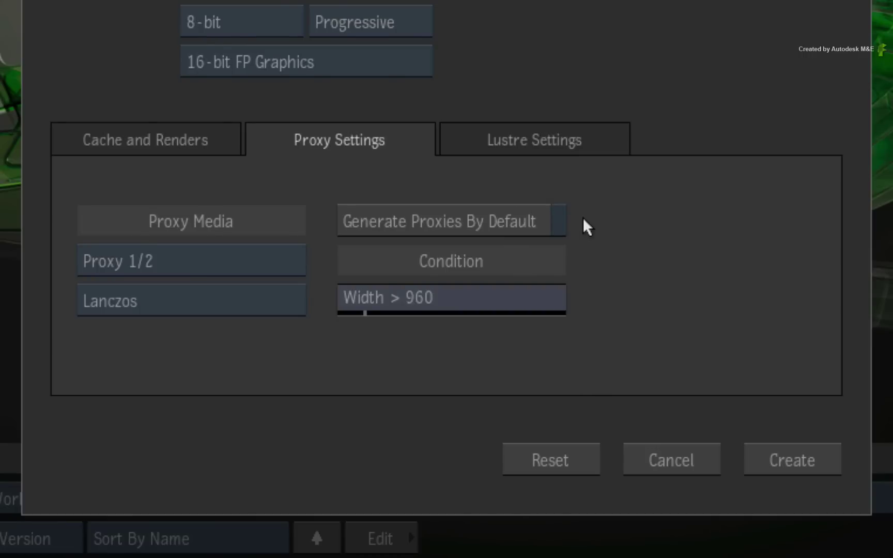
# - Toggle Generate Proxies By Default on, then back off so it stays disabled
pyautogui.click(547, 214)
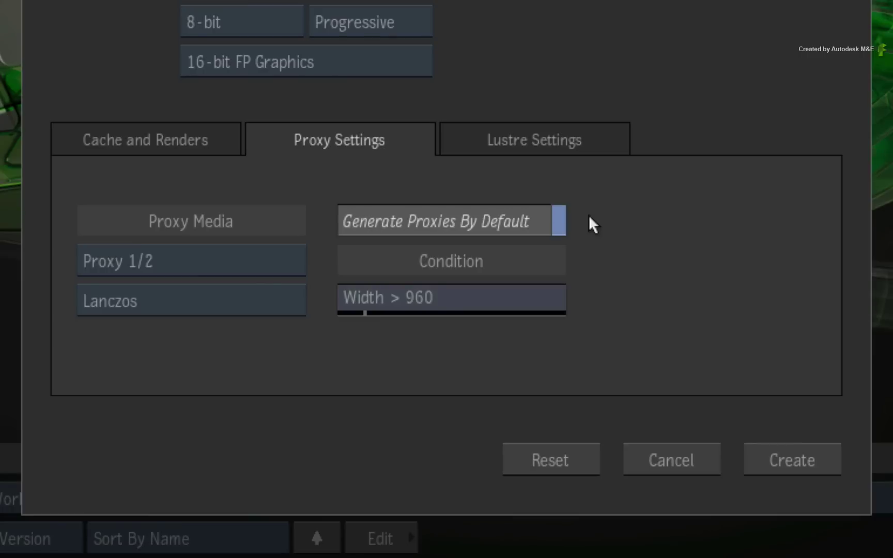
pyautogui.click(558, 223)
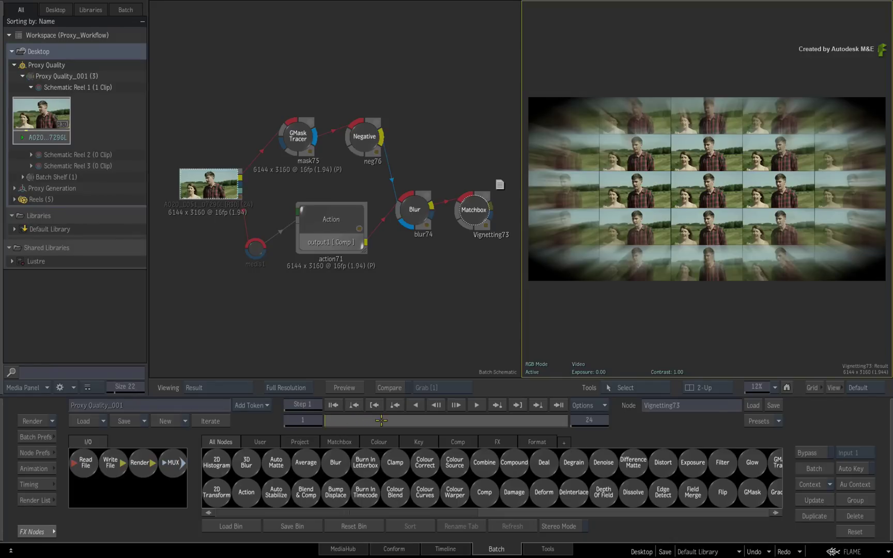
# - Step the 6K vignetting composite forward to frame 14, then select the Proxy Quality batch setup
pyautogui.press('Right')
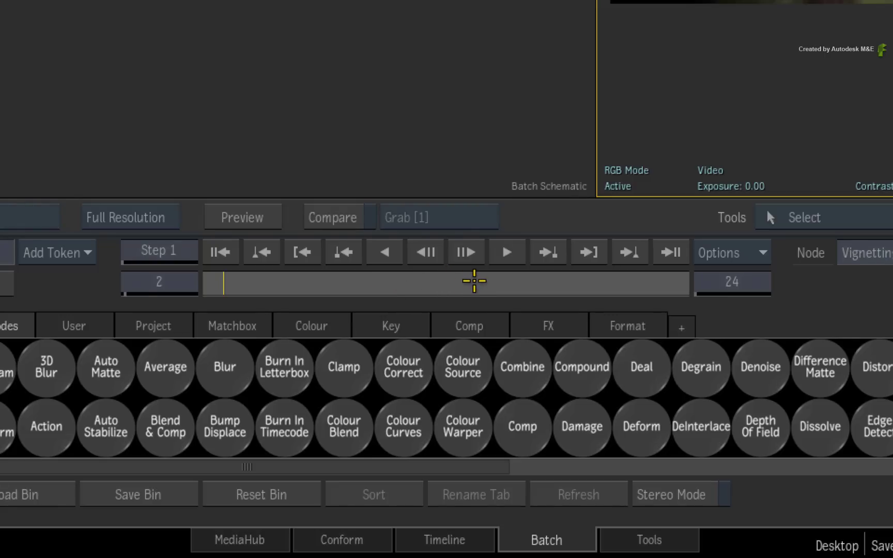
pyautogui.press('Right')
pyautogui.press('Right')
pyautogui.press('Right')
pyautogui.press('Right')
pyautogui.press('Right')
pyautogui.press('Right')
pyautogui.press('Right')
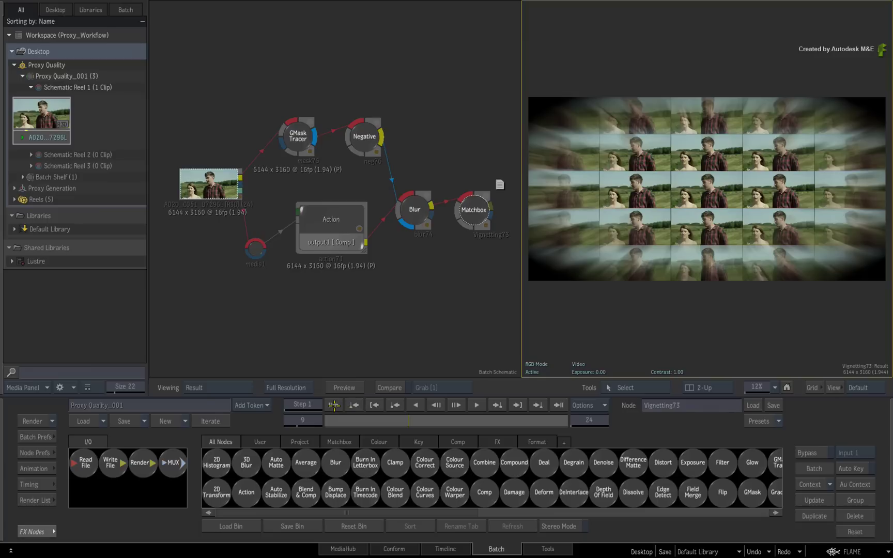
pyautogui.click(334, 404)
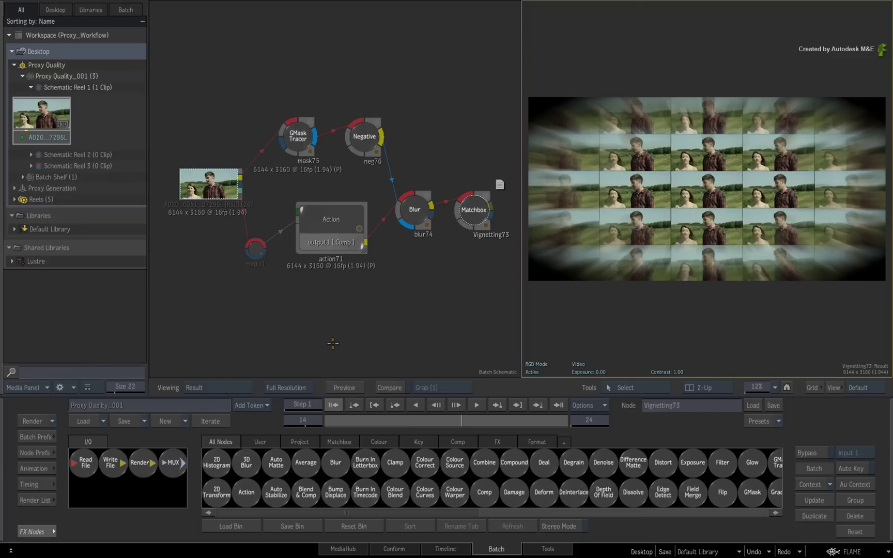
pyautogui.click(83, 64)
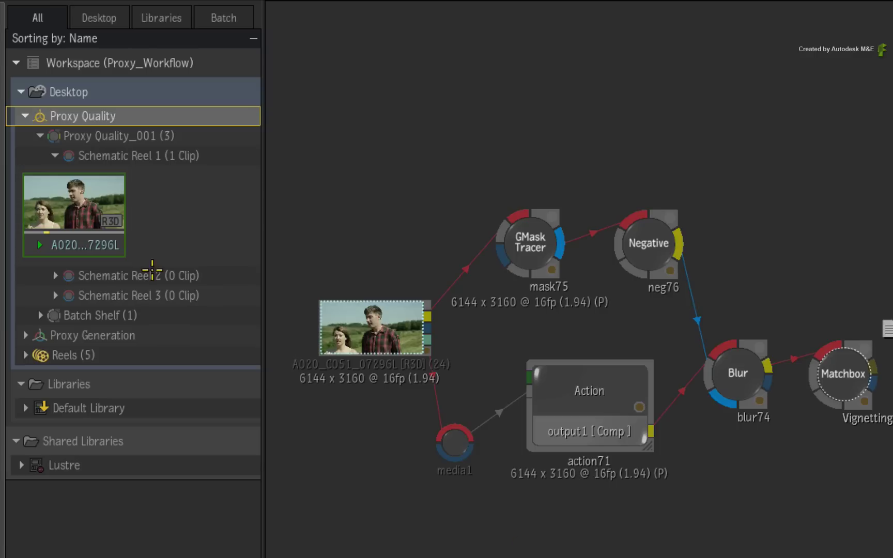
pyautogui.moveTo(76, 212)
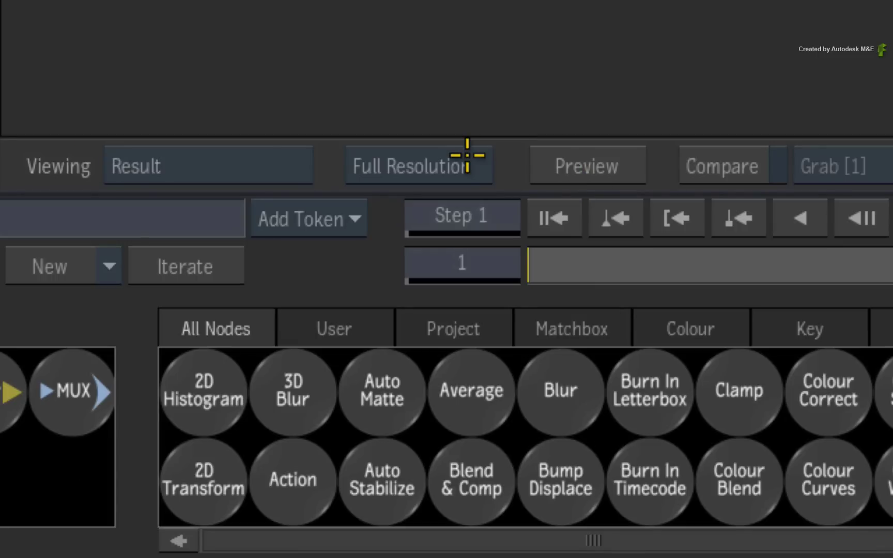
pyautogui.click(467, 156)
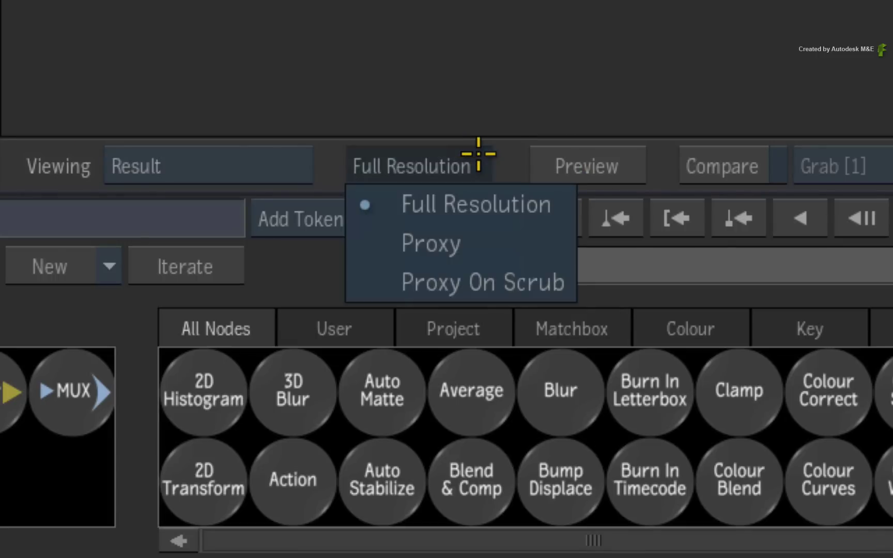
pyautogui.click(497, 234)
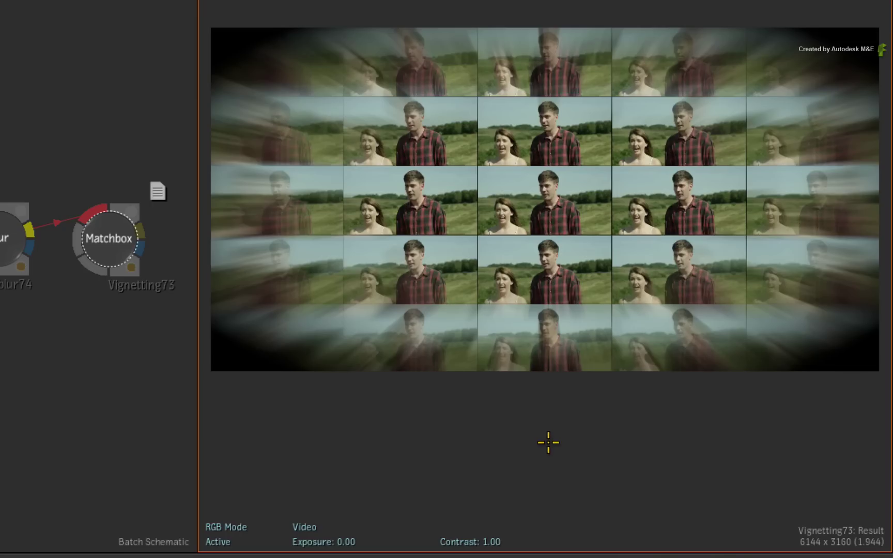
pyautogui.moveTo(499, 281); pyautogui.dragTo(572, 223)
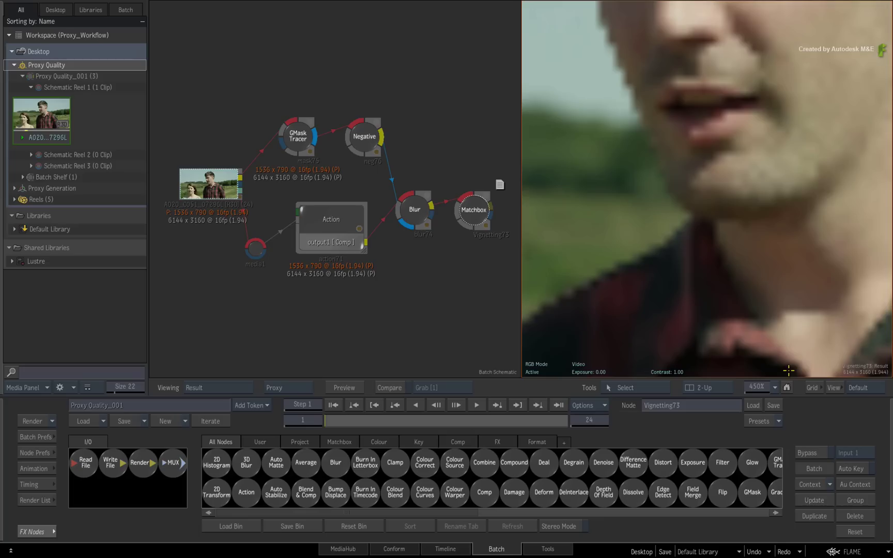
pyautogui.click(774, 387)
pyautogui.click(773, 382)
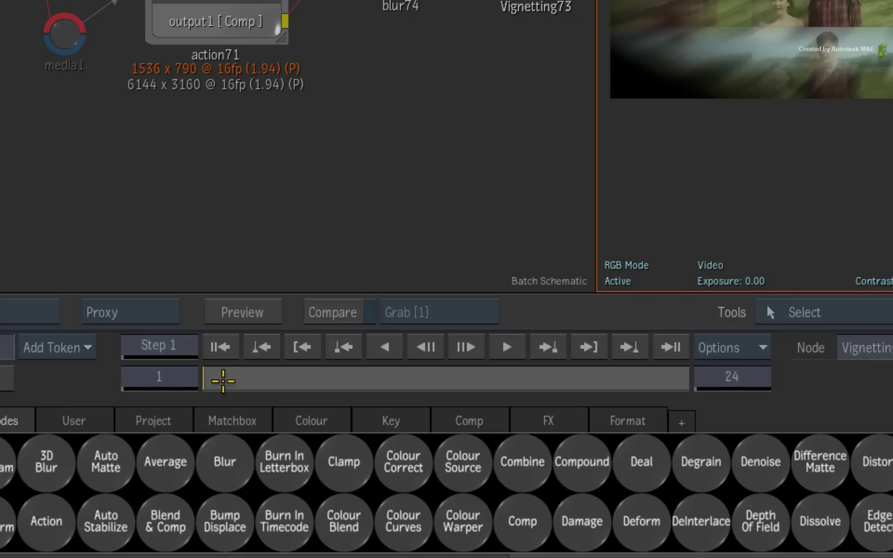
pyautogui.moveTo(222, 379); pyautogui.dragTo(613, 377)
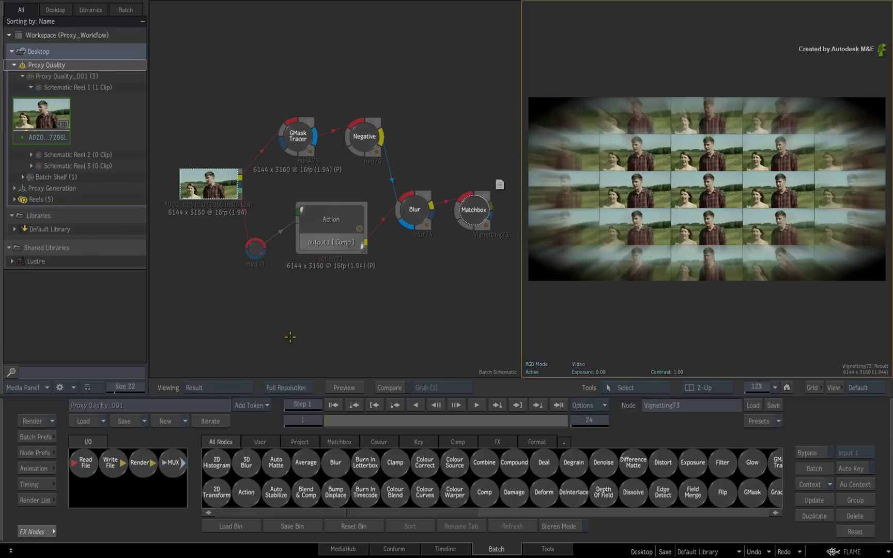
# - Load the Proxy Generation batch setup and show its fitted result beside the schematic in two viewports
pyautogui.click(15, 65)
pyautogui.click(20, 76)
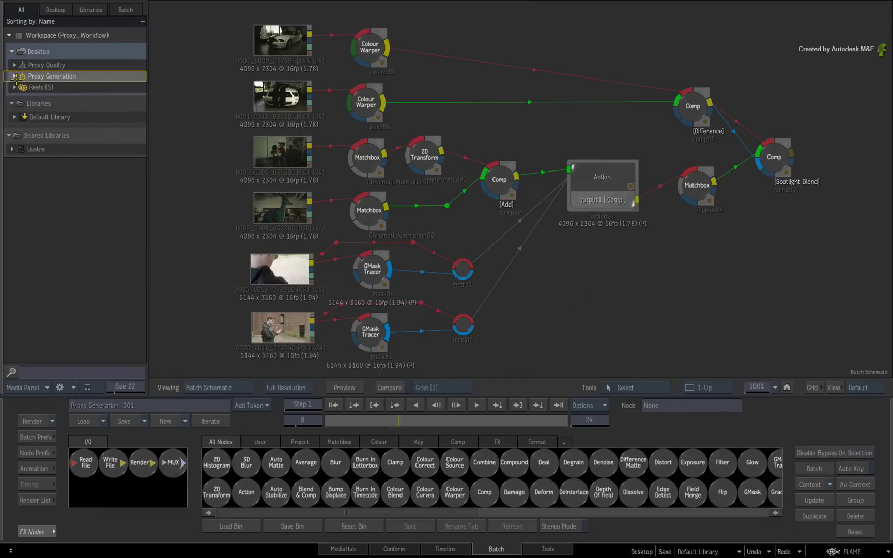
pyautogui.click(14, 76)
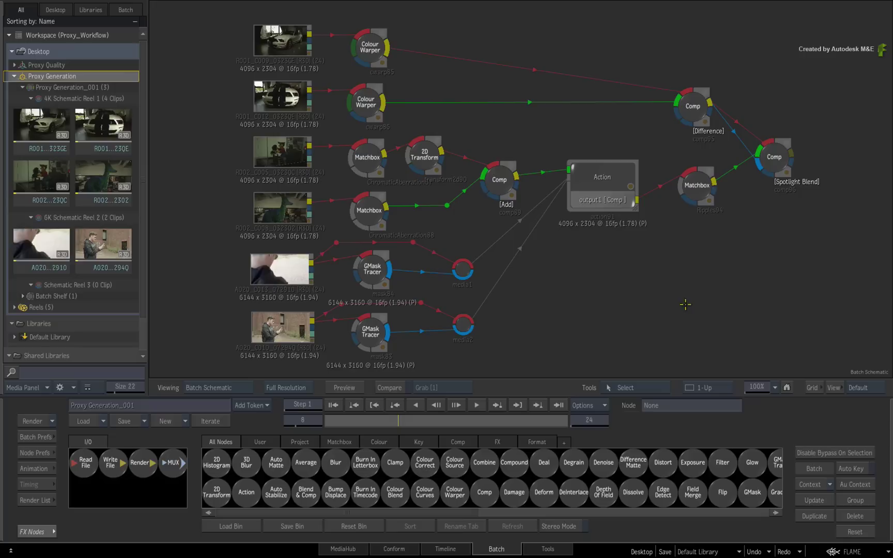
pyautogui.hotkey('alt', '2')
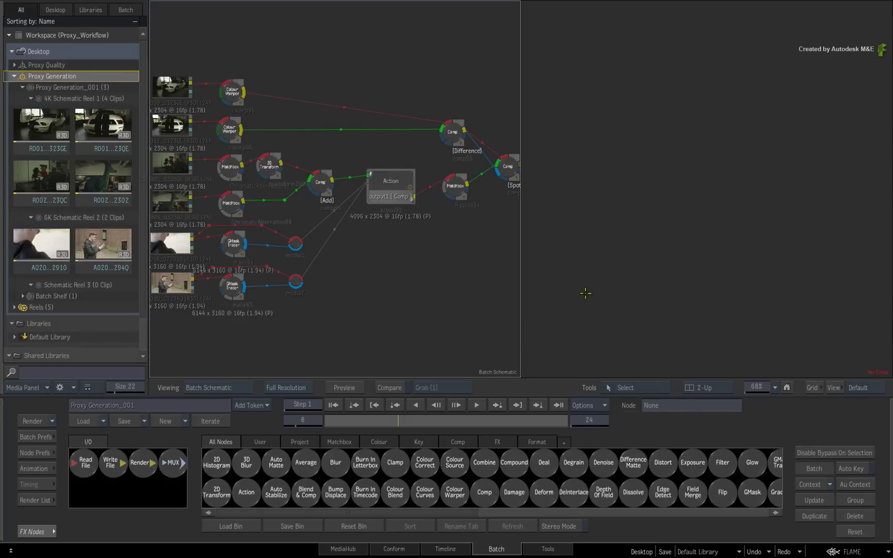
pyautogui.press('F4')
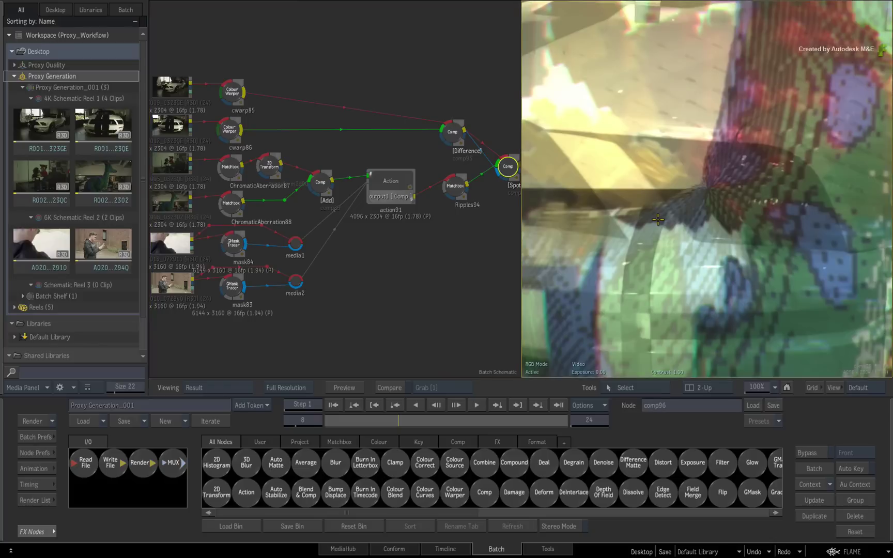
pyautogui.press('Home')
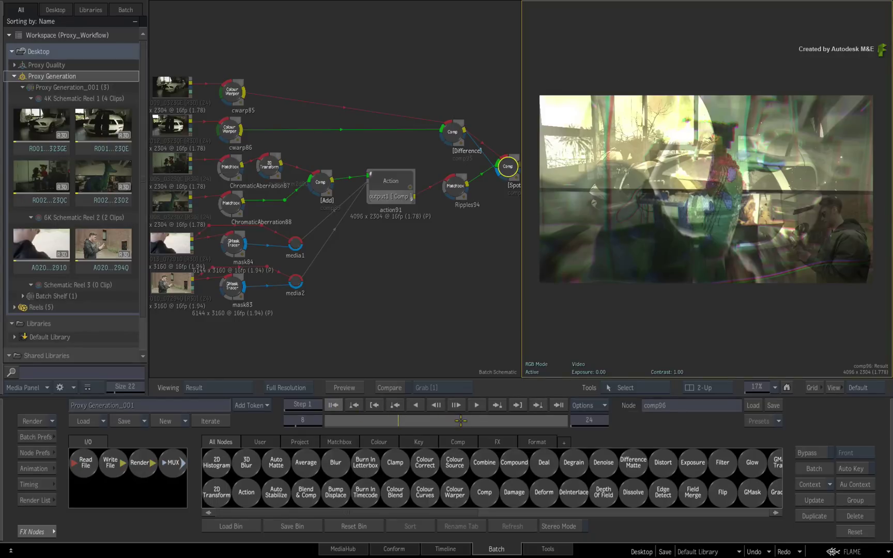
# - Step the composite from the first frame to frame 12 at proxy resolution
pyautogui.press('Home')
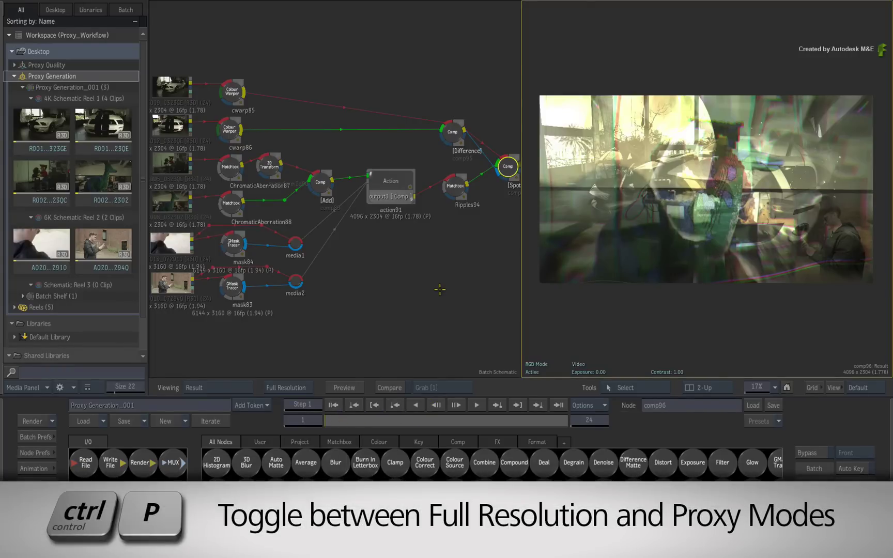
pyautogui.press('Right')
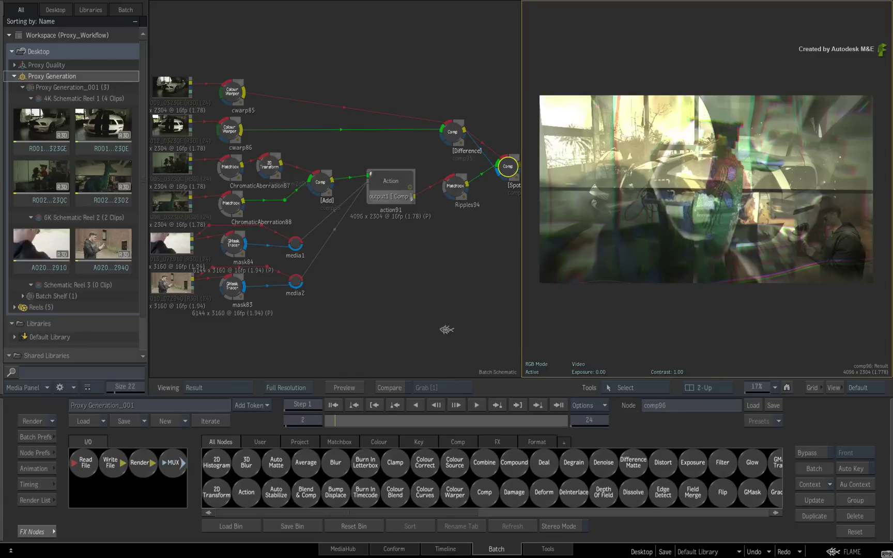
pyautogui.hotkey('ctrl', 'p')
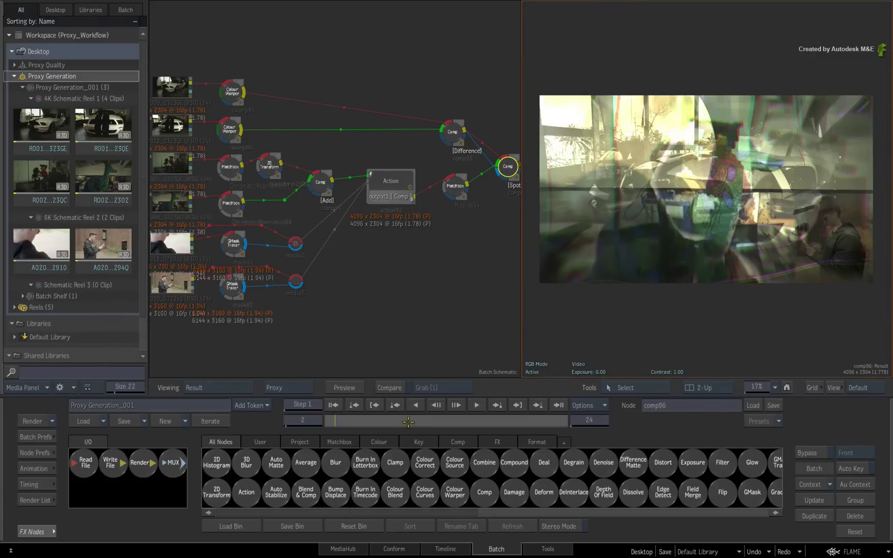
pyautogui.moveTo(431, 419); pyautogui.dragTo(460, 415)
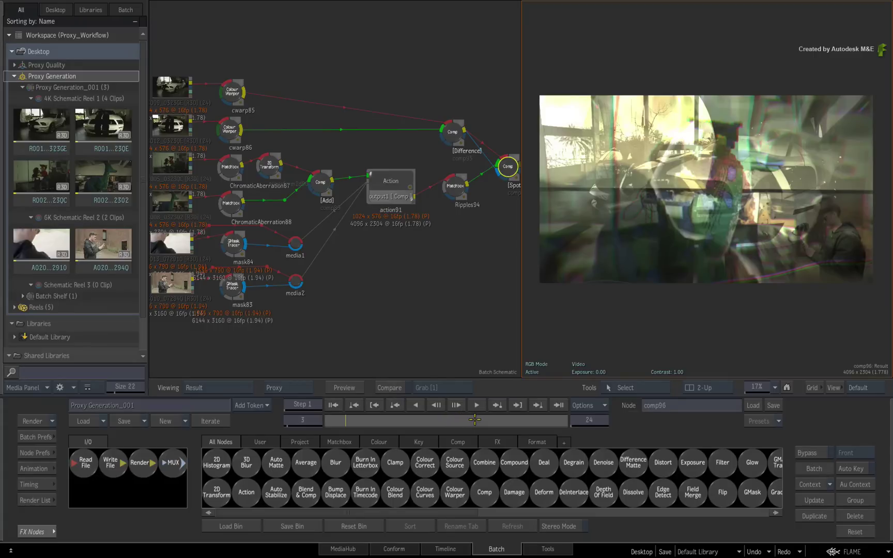
pyautogui.click(474, 421)
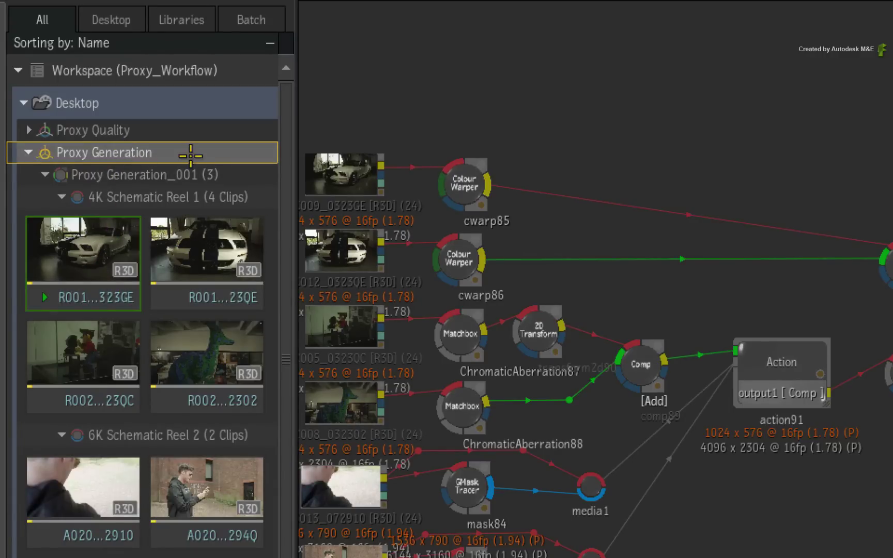
# - Run Media > Generate Source Proxies on the Proxy Generation batch
pyautogui.rightClick(192, 151)
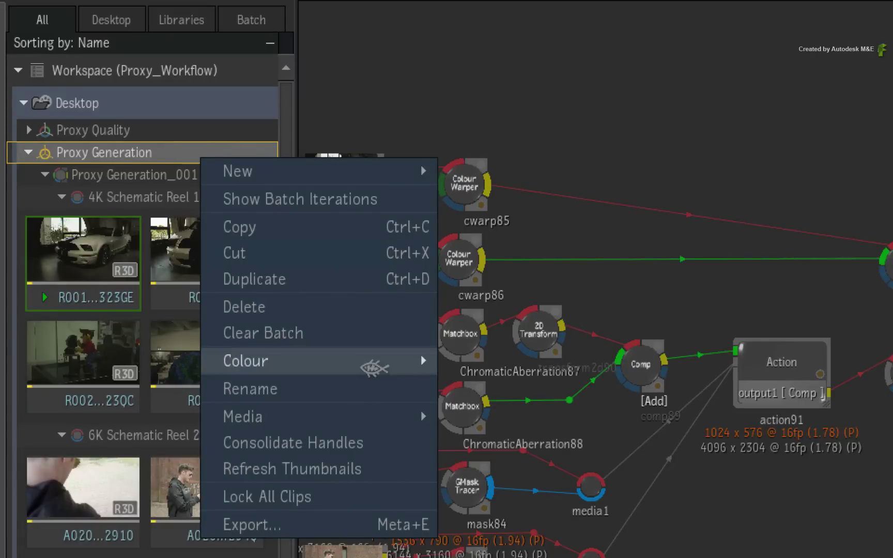
pyautogui.click(375, 413)
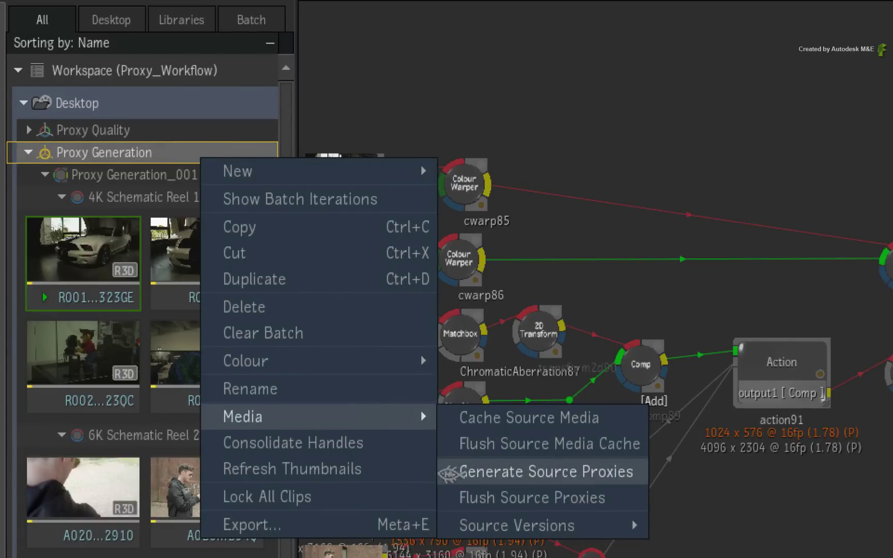
pyautogui.click(464, 472)
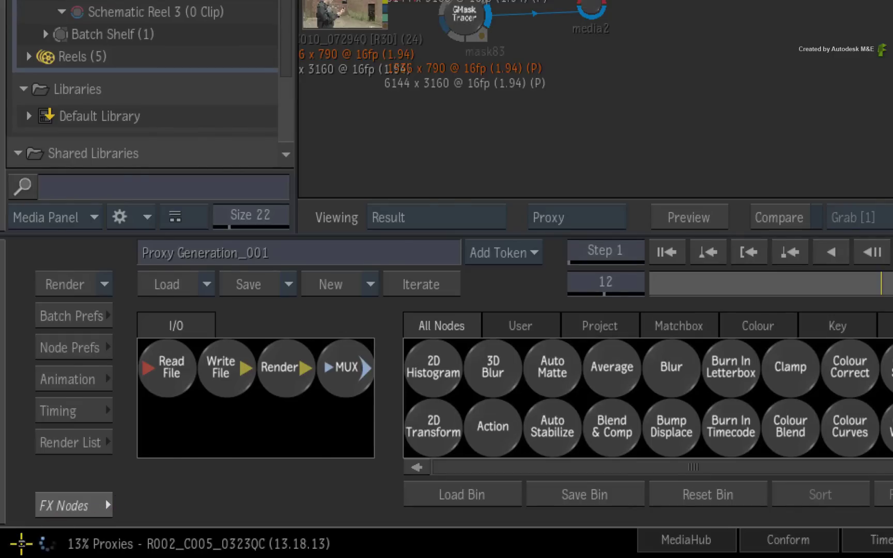
# - Open the Console, set viewing to Proxy, and jump back near the composite's start
pyautogui.click(9, 550)
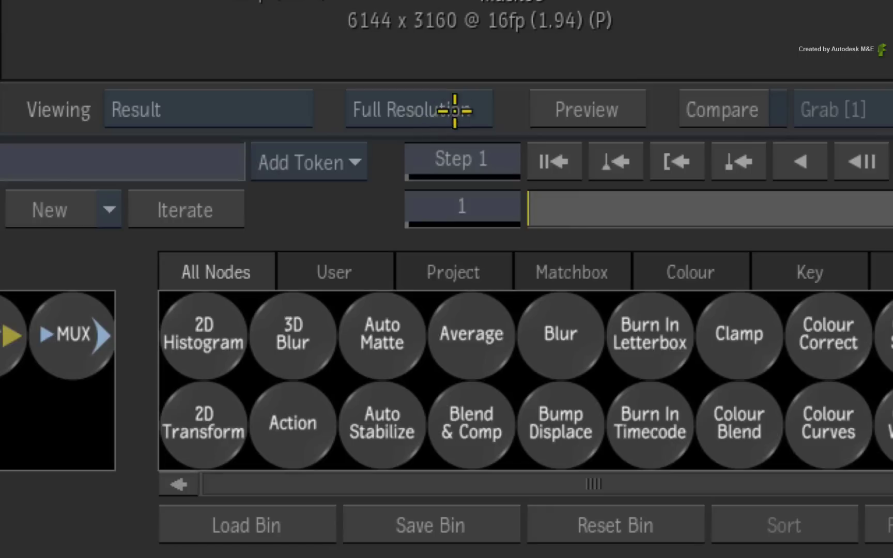
pyautogui.click(301, 388)
pyautogui.click(312, 412)
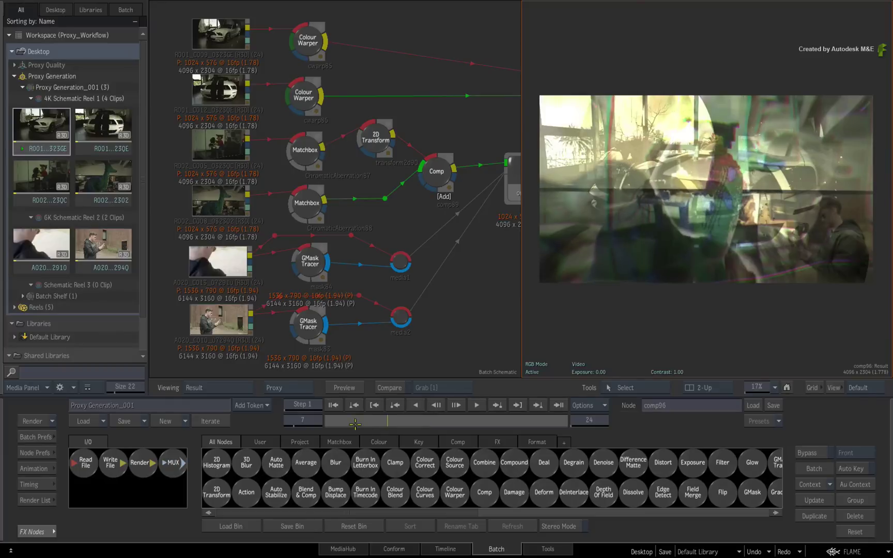
pyautogui.click(333, 423)
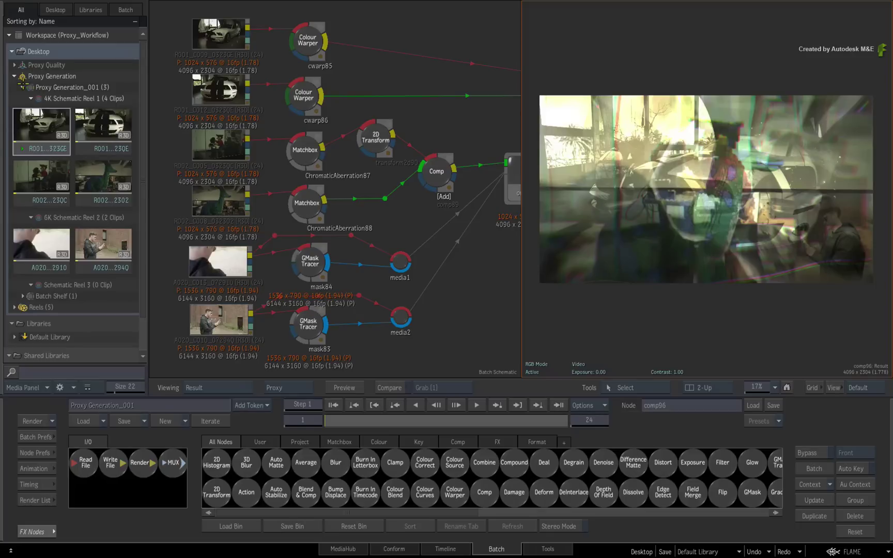
# - Collapse Proxy Generation, expand the Reels folder, and set viewing back to Full Resolution
pyautogui.click(14, 76)
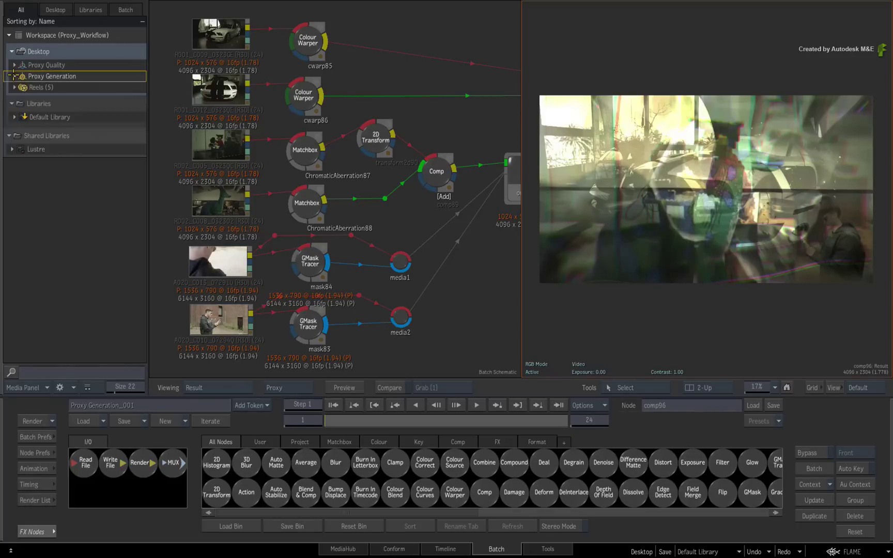
pyautogui.click(14, 86)
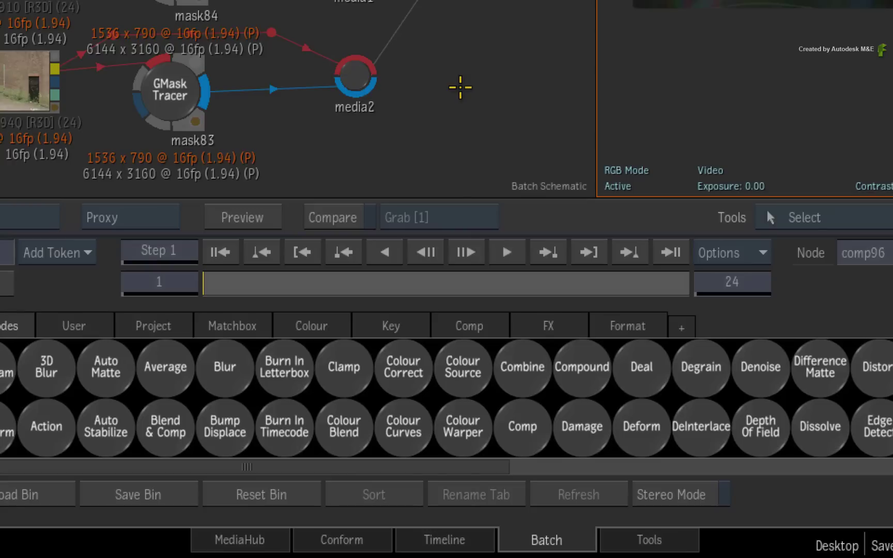
pyautogui.click(305, 388)
pyautogui.click(168, 243)
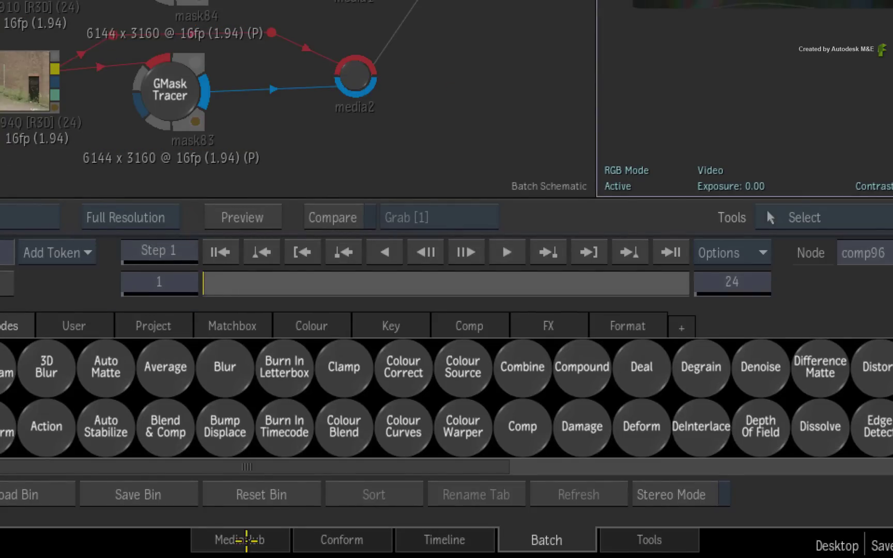
# - In MediaHub, select A020_C003_0729FX and enable Generate Proxies, leaving Cache Source Media off
pyautogui.click(241, 540)
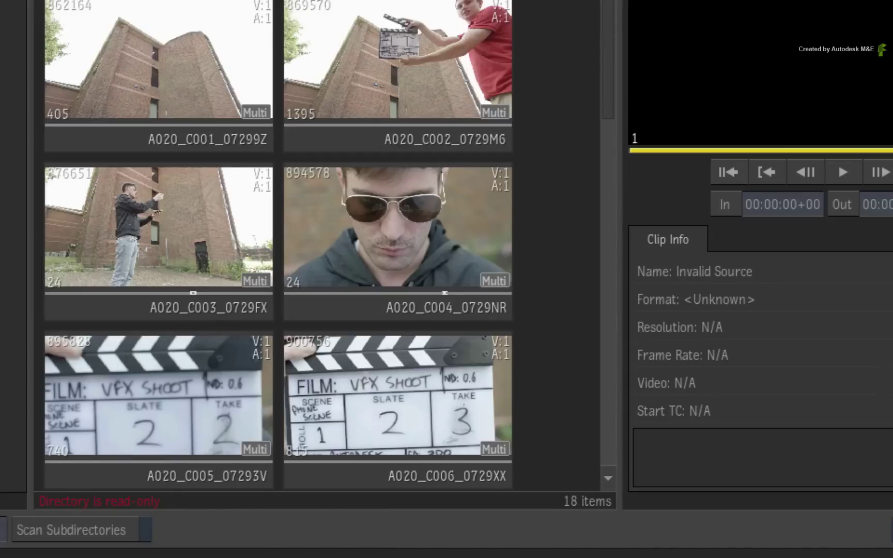
pyautogui.click(172, 209)
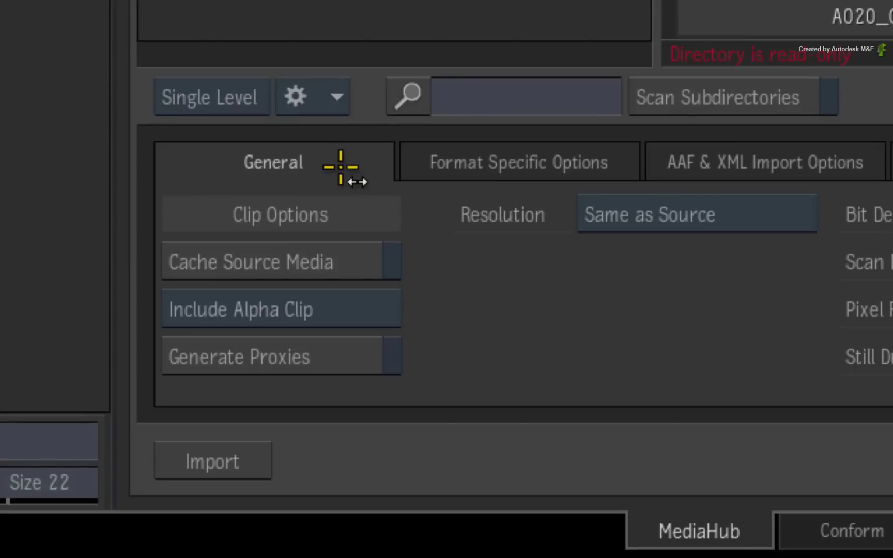
pyautogui.click(362, 261)
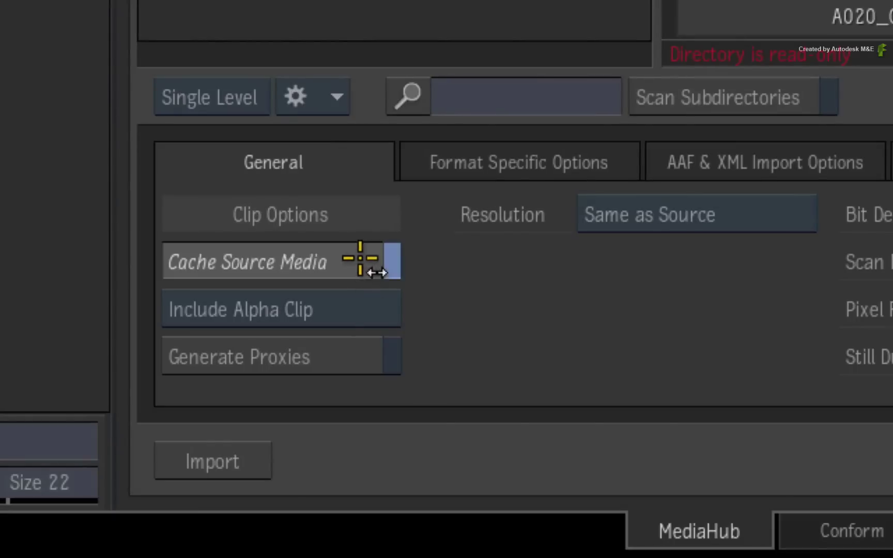
pyautogui.click(361, 262)
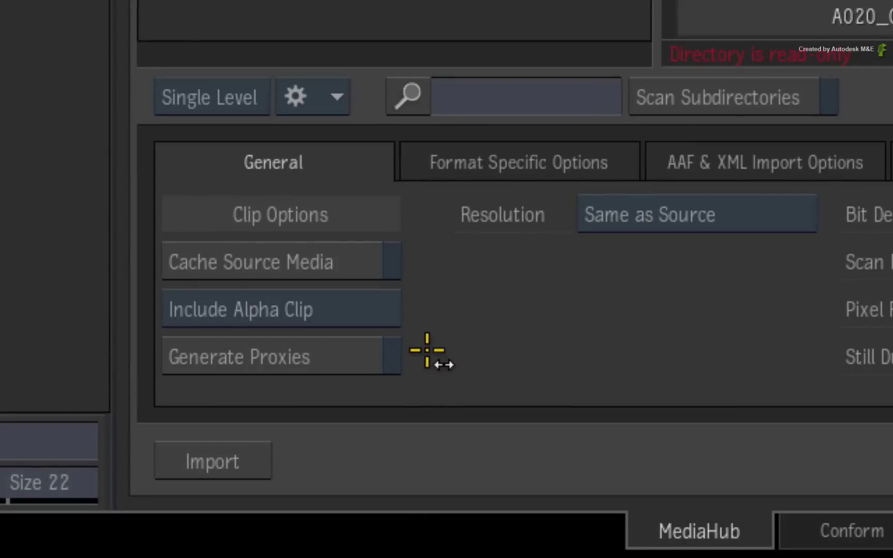
pyautogui.click(343, 356)
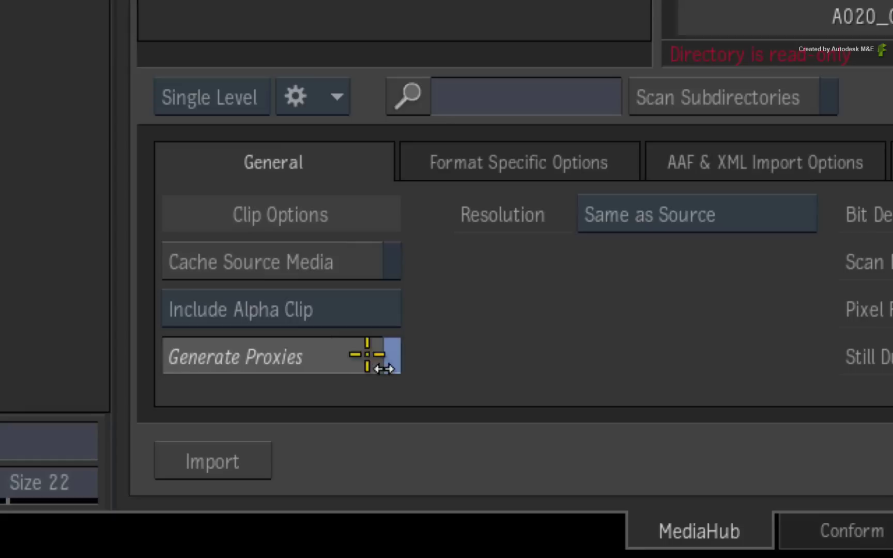
pyautogui.click(331, 355)
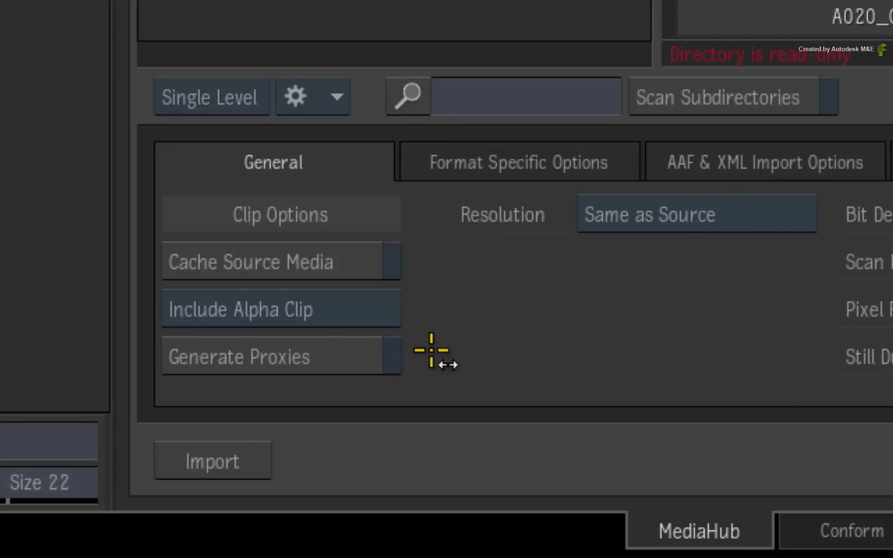
pyautogui.click(368, 359)
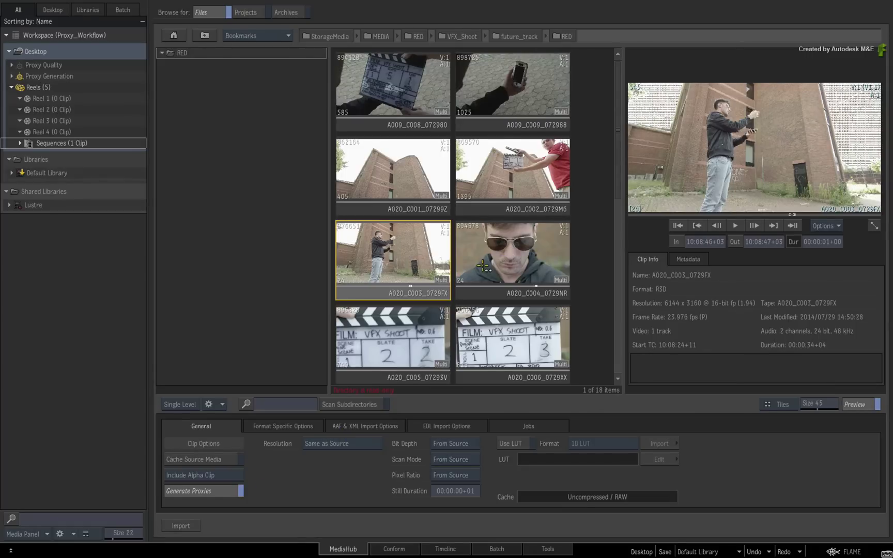
# - Drag clips A020_C003_0729FX and A020_C004_0729NR from MediaHub into Reel 1
pyautogui.moveTo(483, 266); pyautogui.dragTo(55, 102)
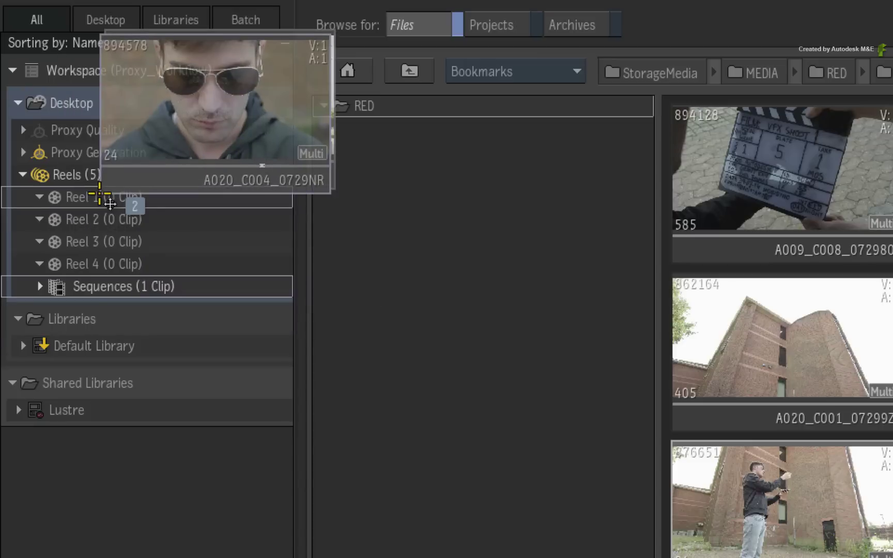
pyautogui.moveTo(100, 194); pyautogui.dragTo(103, 197)
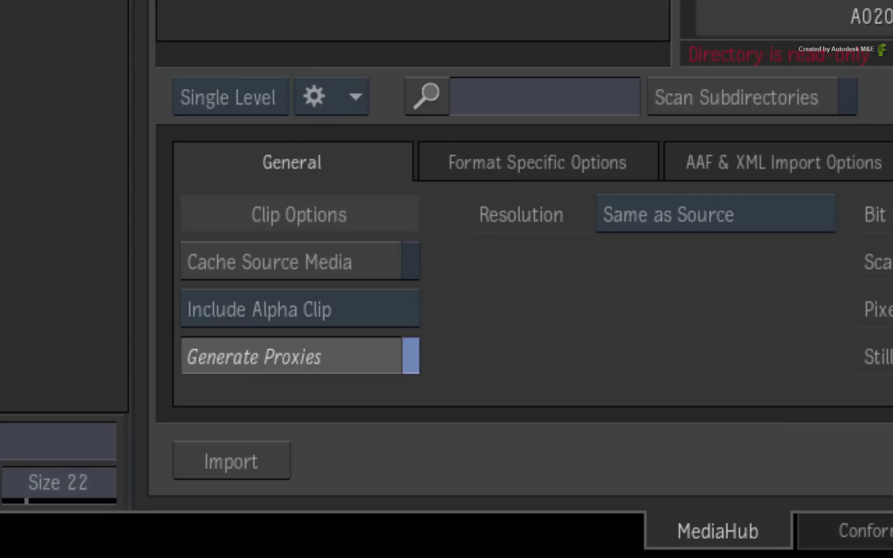
# - With Generate Proxies off, import A020_C047_07291Y and A020_C048_07297V from did_you_see_that into Reel 2
pyautogui.click(372, 358)
pyautogui.click(247, 35)
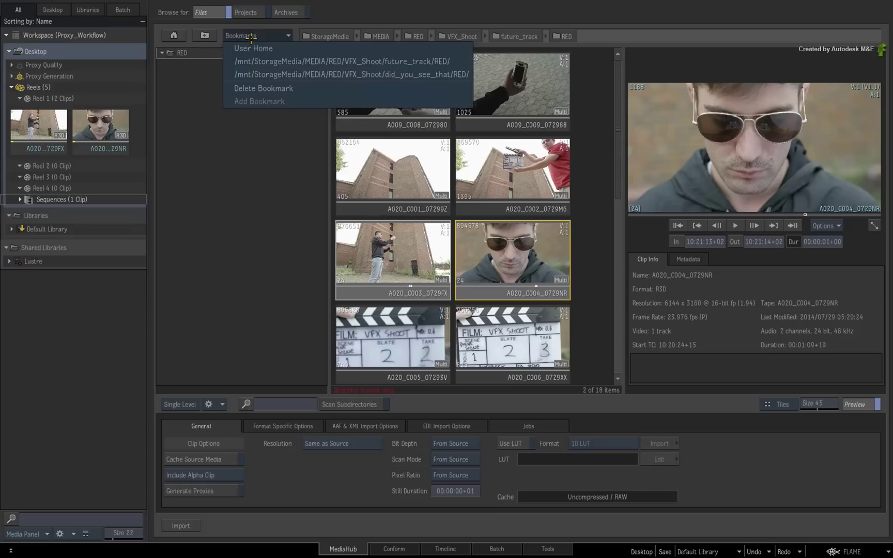
pyautogui.click(262, 73)
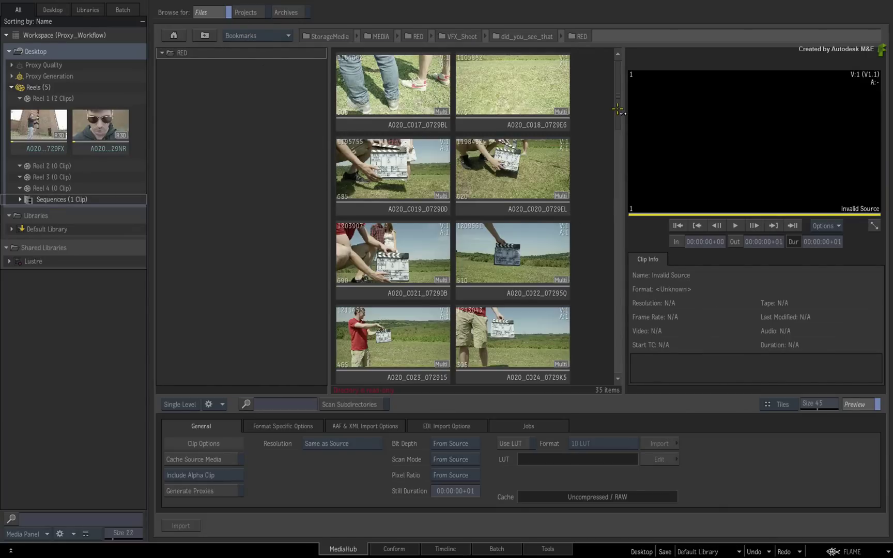
pyautogui.moveTo(618, 110); pyautogui.dragTo(616, 380)
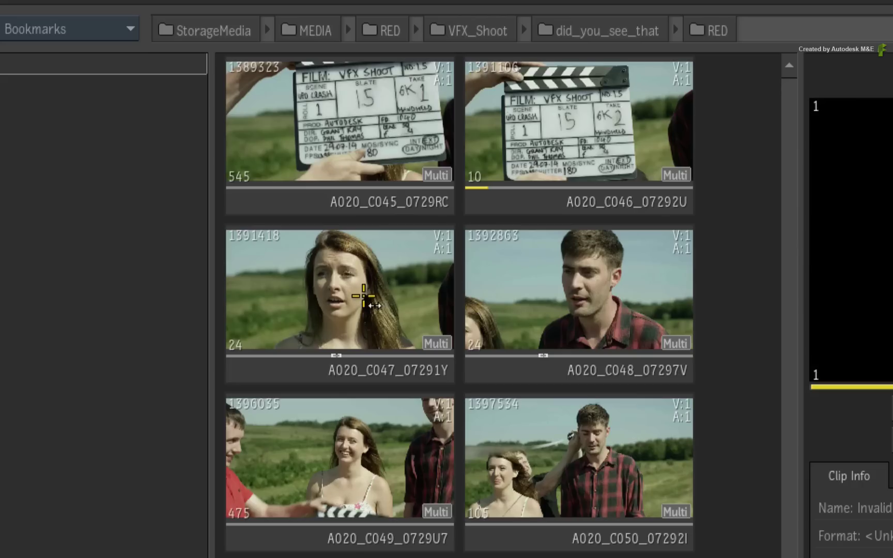
pyautogui.click(403, 175)
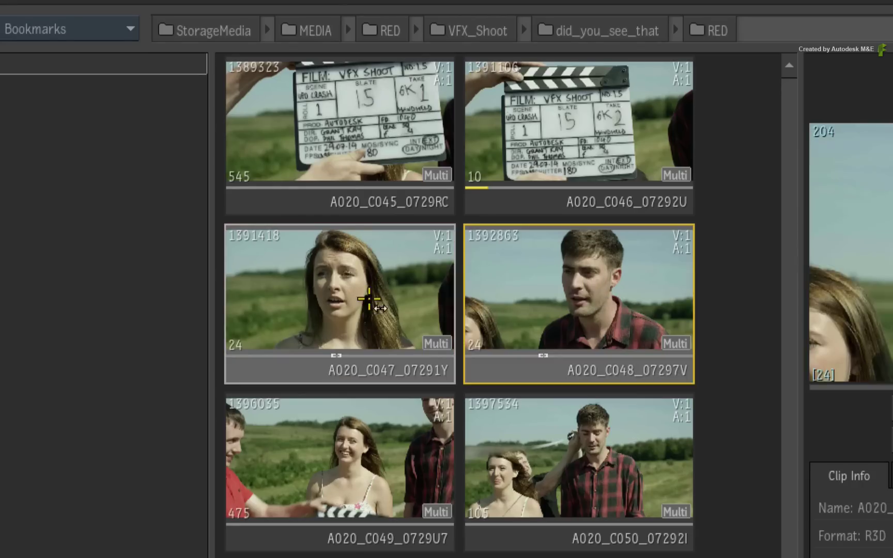
pyautogui.moveTo(354, 301); pyautogui.dragTo(0, 293)
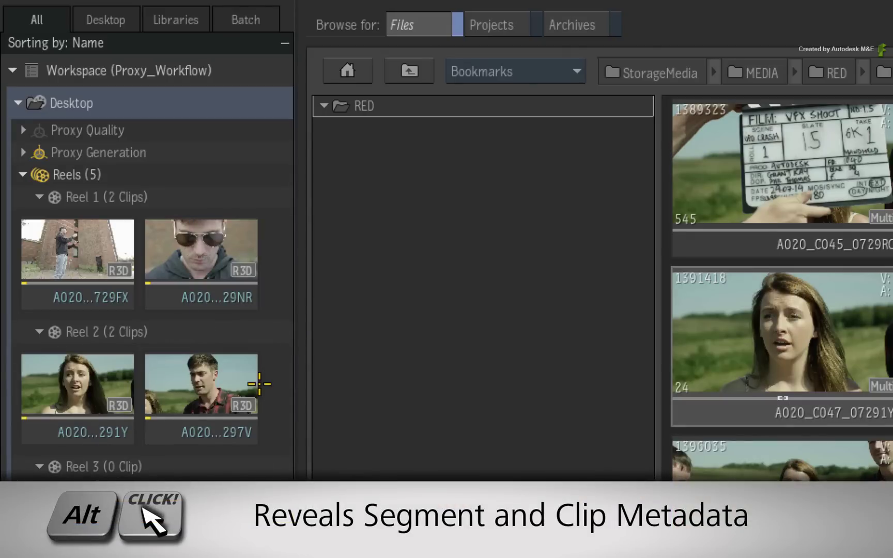
# - Check the metadata for A020_C004_0729NR, then switch to the Conform view
pyautogui.keyDown('alt'); pyautogui.click(203, 266); pyautogui.keyUp('alt')
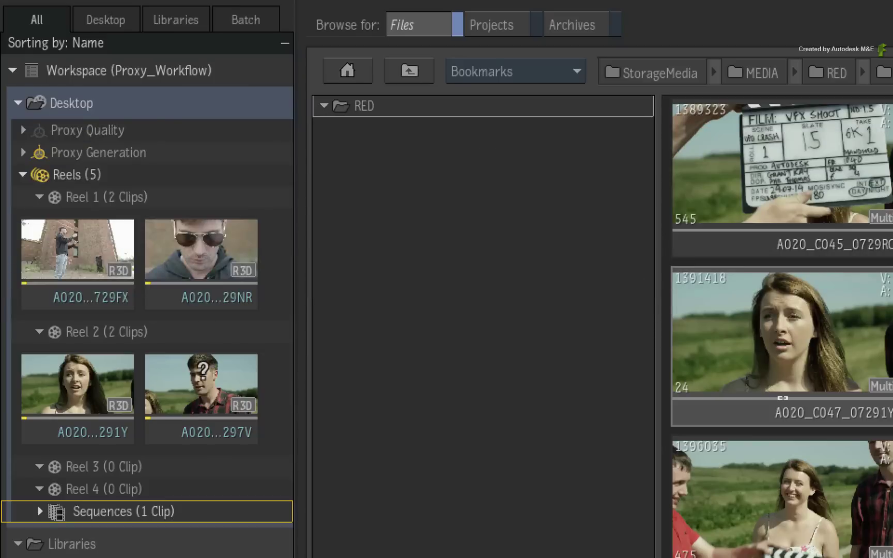
pyautogui.moveTo(205, 385)
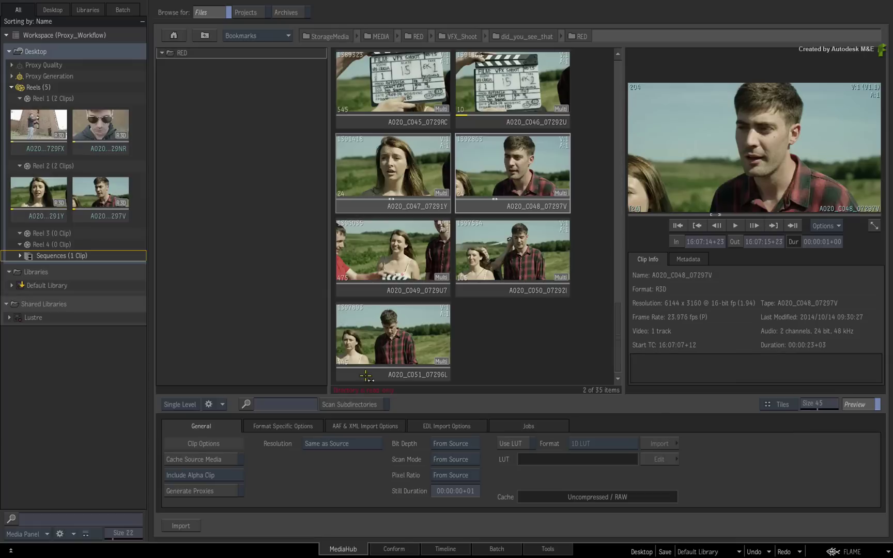
pyautogui.click(383, 548)
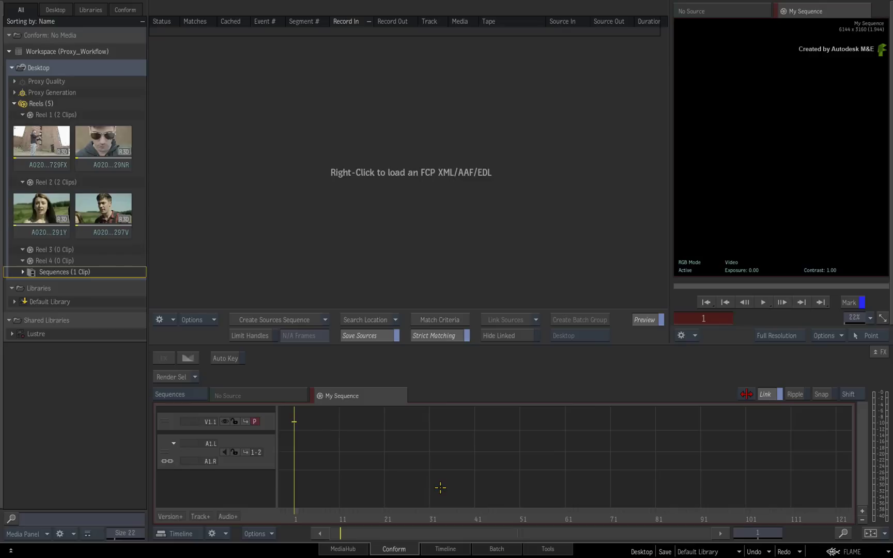
# - Show the Media Panel full screen as a list and compare proxy resolutions of A020_C003_0729FX and A020_C047_07291Y
pyautogui.click(439, 549)
pyautogui.hotkey('shift', '~')
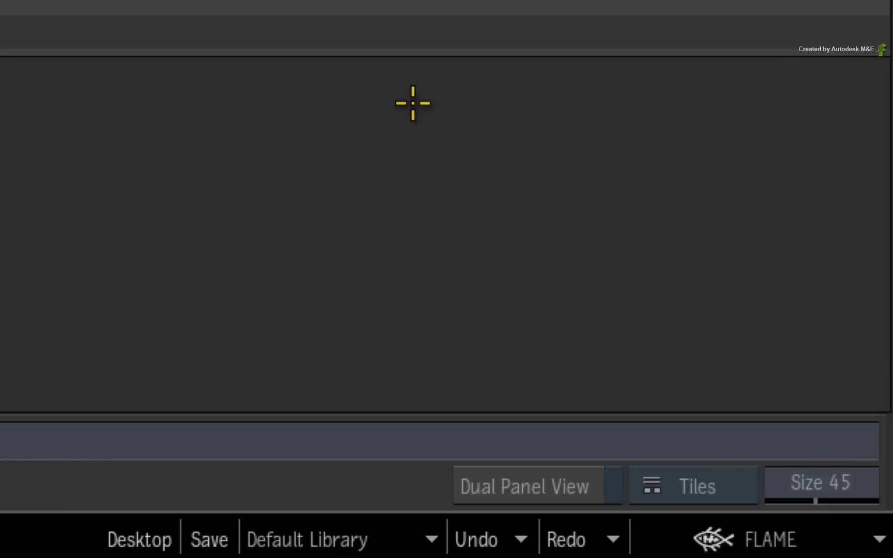
pyautogui.click(688, 484)
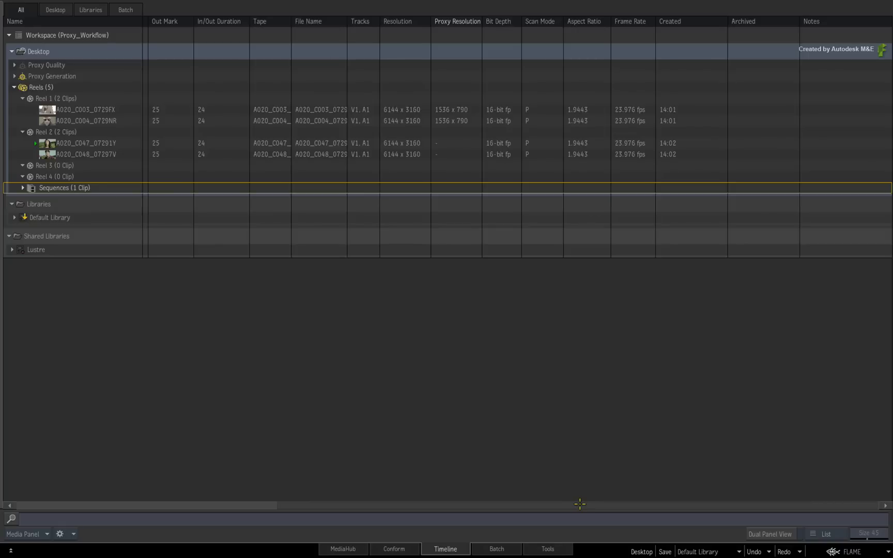
pyautogui.moveTo(574, 506); pyautogui.dragTo(607, 502)
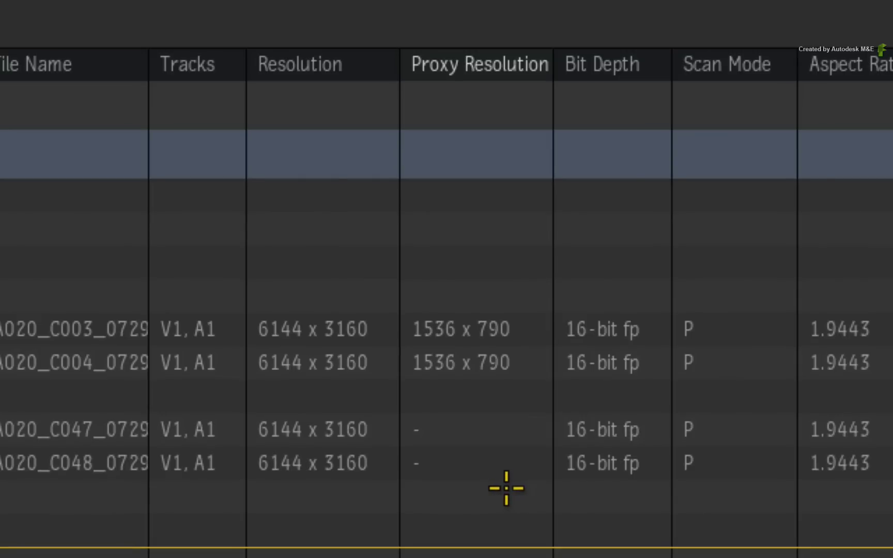
pyautogui.click(521, 329)
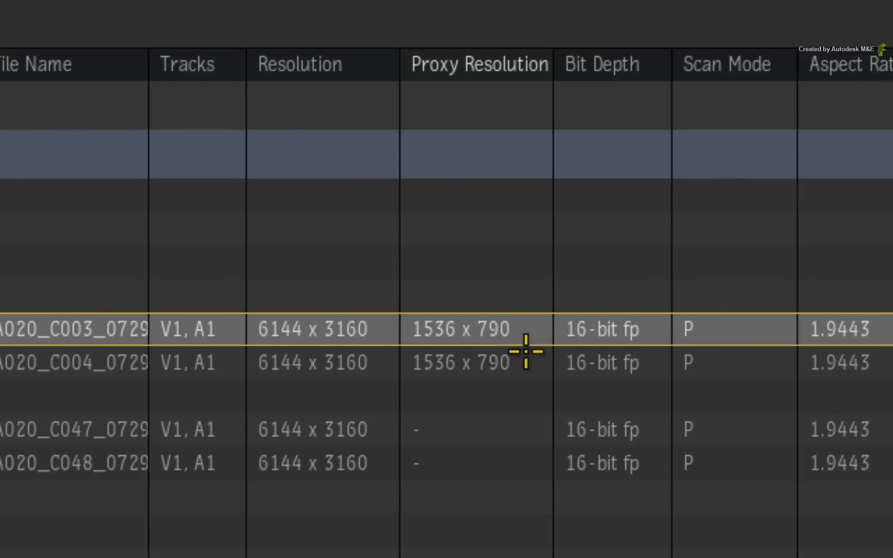
pyautogui.click(502, 426)
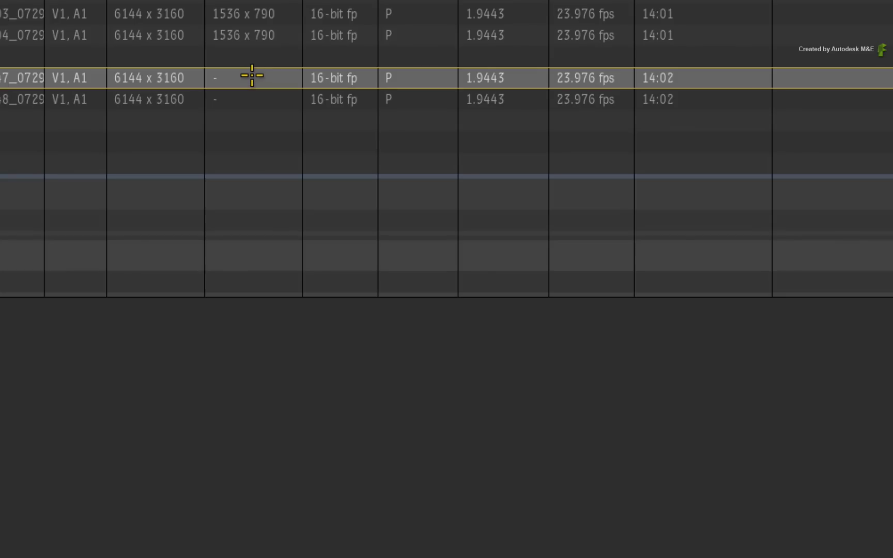
# - Generate a 1536 x 790 source proxy for clip A020_C047_07291Y in Reel 2
pyautogui.rightClick(455, 143)
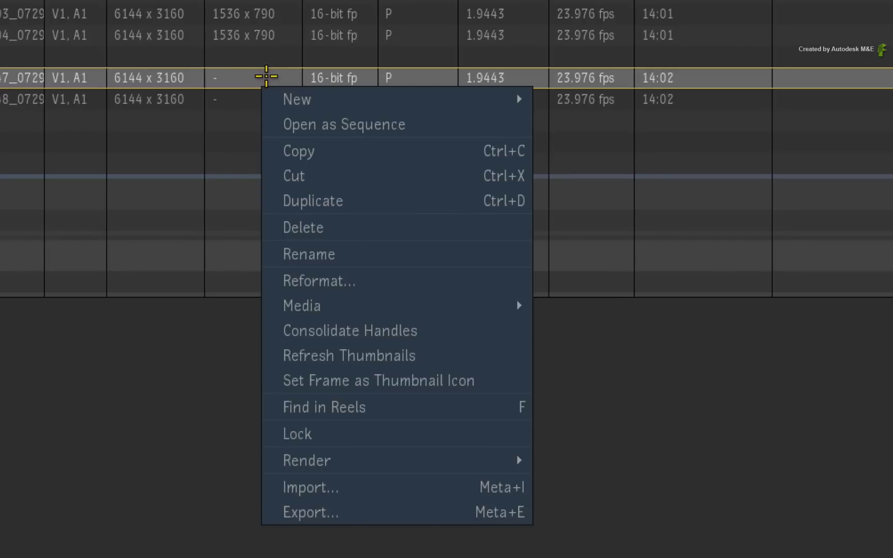
pyautogui.moveTo(510, 299)
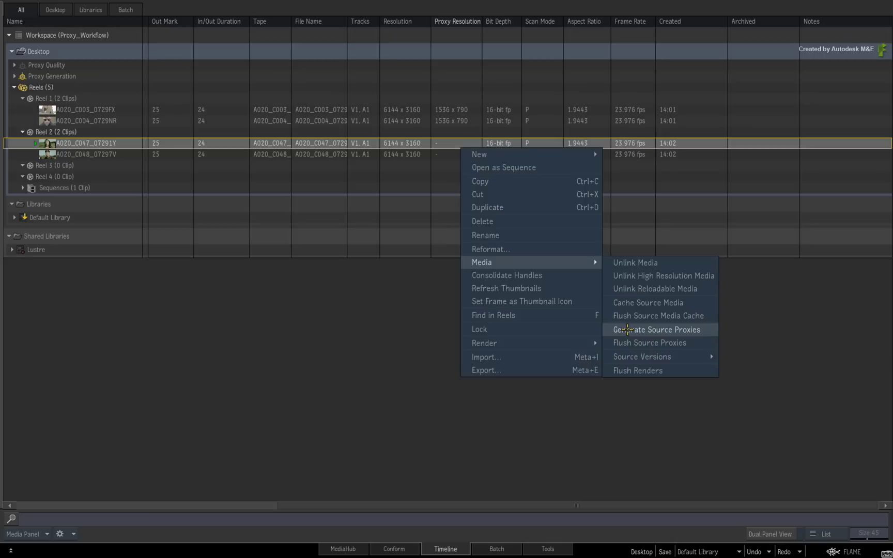
pyautogui.click(583, 430)
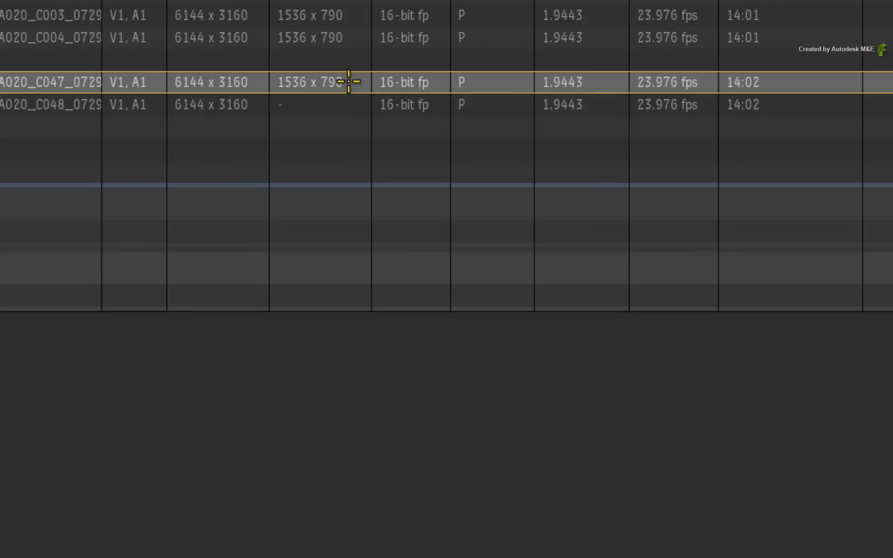
# - Flush the 1536 x 790 source proxy from clip A020_C047_07291Y in Reel 2
pyautogui.rightClick(470, 142)
pyautogui.moveTo(528, 314)
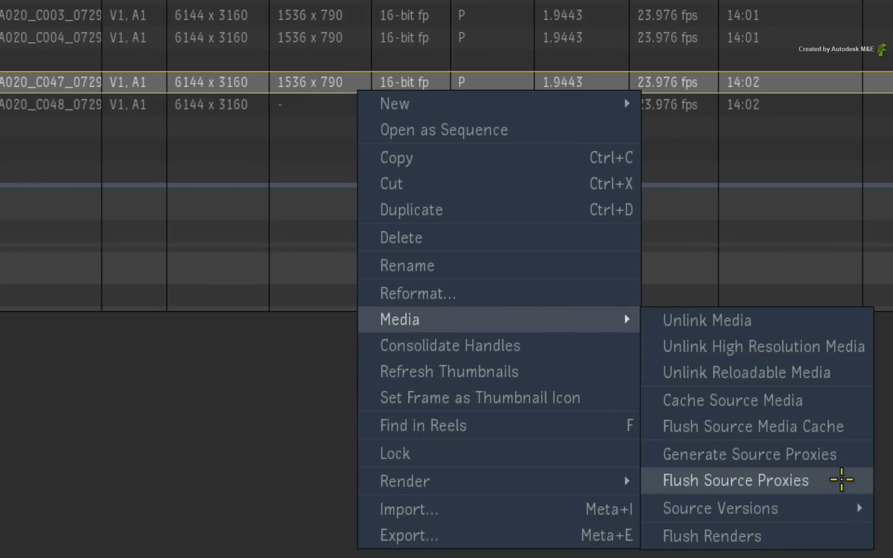
pyautogui.click(842, 480)
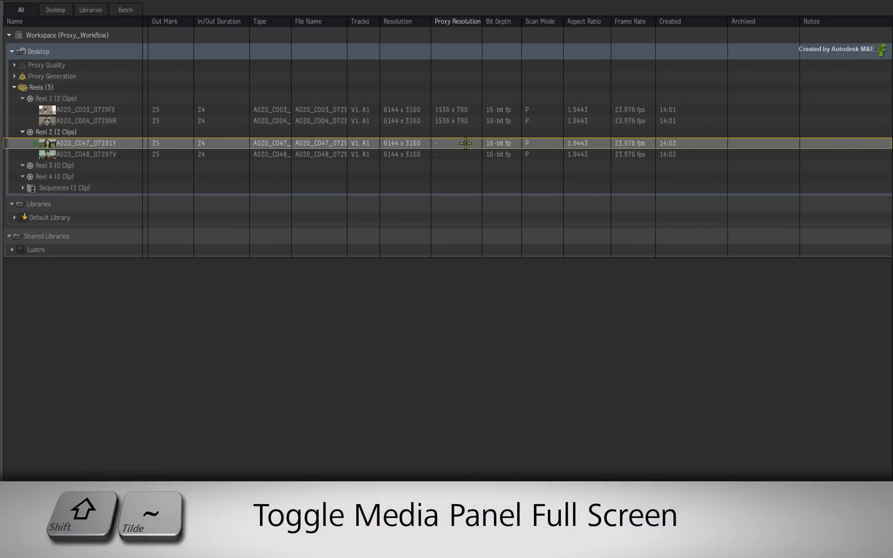
# - Edit clips C003, C004, C047 and C048 together into My Sequence
pyautogui.hotkey('shift', '~')
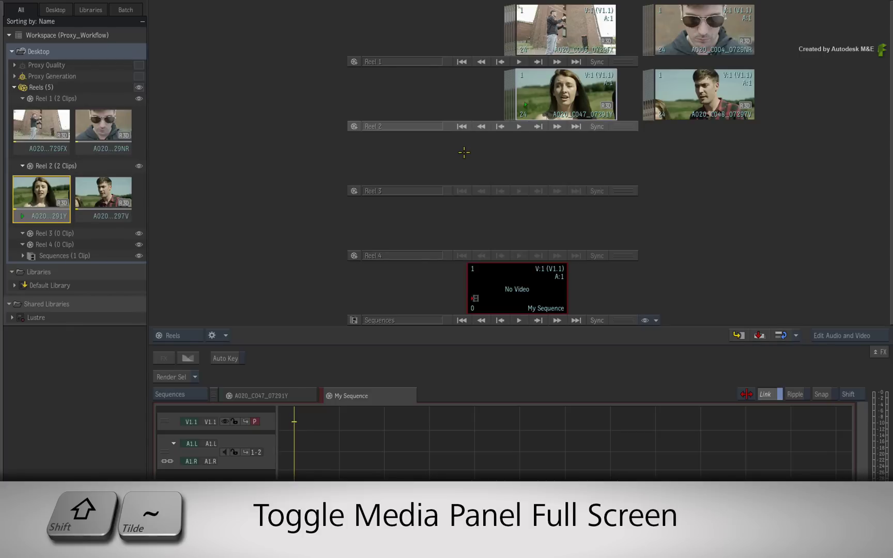
pyautogui.click(579, 25)
pyautogui.keyDown('ctrl'); pyautogui.click(668, 29); pyautogui.keyUp('ctrl')
pyautogui.keyDown('ctrl'); pyautogui.click(569, 89); pyautogui.keyUp('ctrl')
pyautogui.keyDown('ctrl'); pyautogui.click(687, 86); pyautogui.keyUp('ctrl')
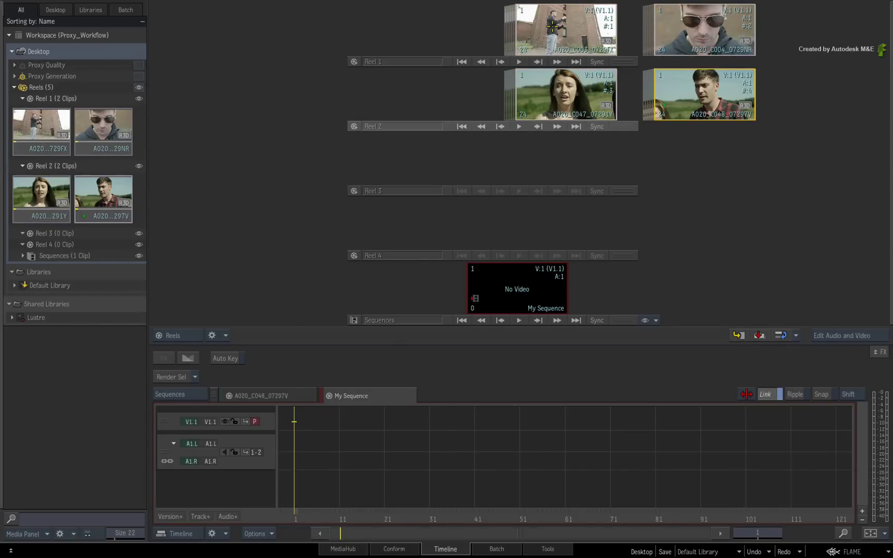
pyautogui.moveTo(548, 24); pyautogui.dragTo(299, 419)
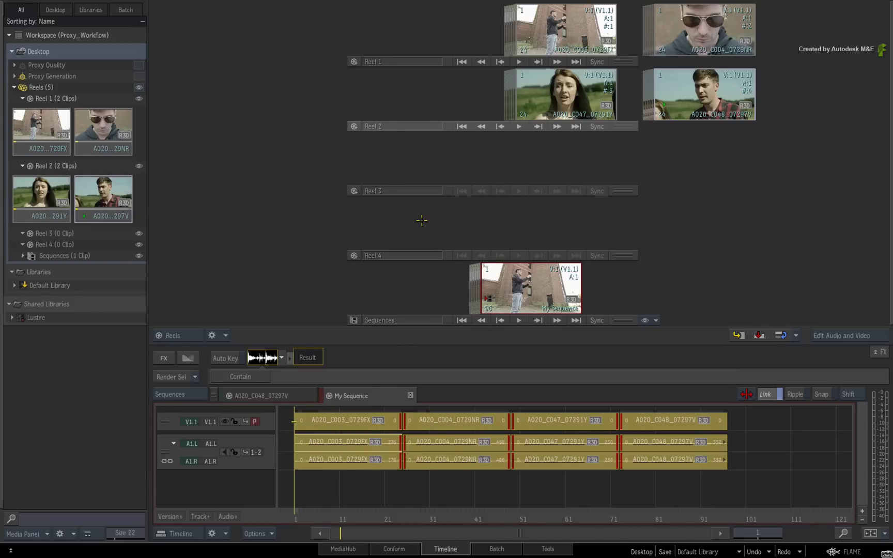
# - Hide the Media Panel and view My Sequence in the full-size Player
pyautogui.press('Tab')
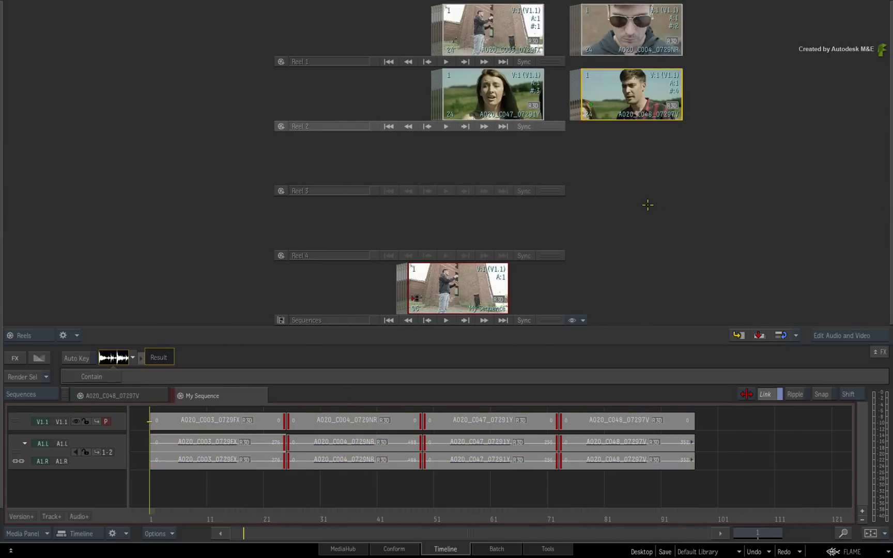
pyautogui.press('`')
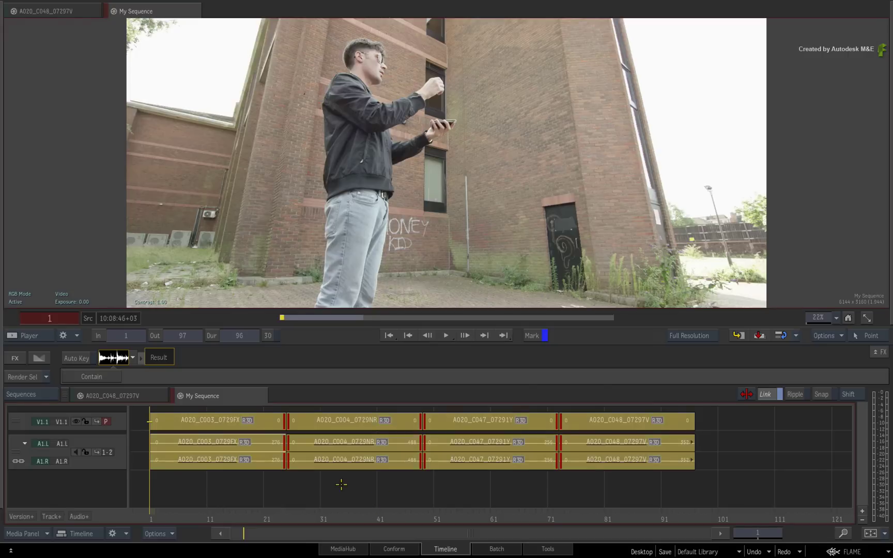
pyautogui.click(342, 484)
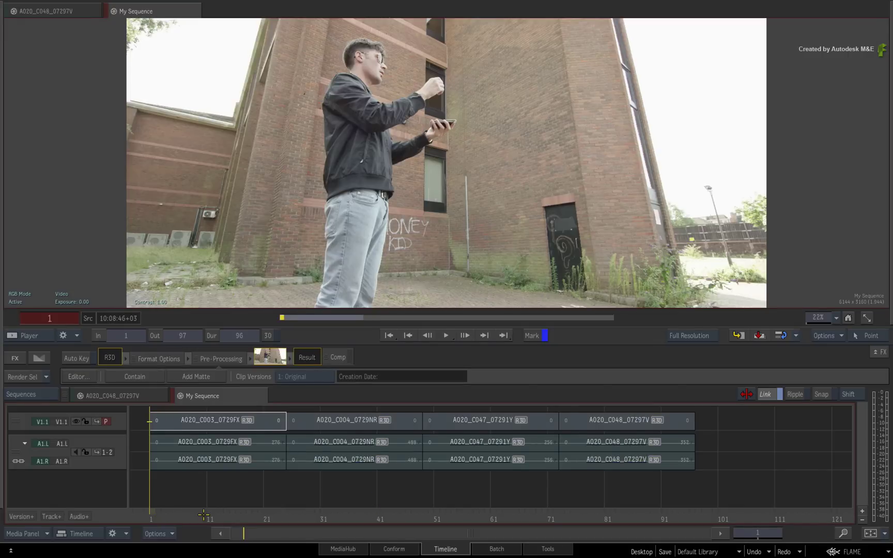
# - Scrub the sequence to frame 66, then switch to proxy playback and preview frames 7–32
pyautogui.moveTo(204, 514); pyautogui.dragTo(381, 524)
pyautogui.moveTo(455, 519); pyautogui.dragTo(560, 513)
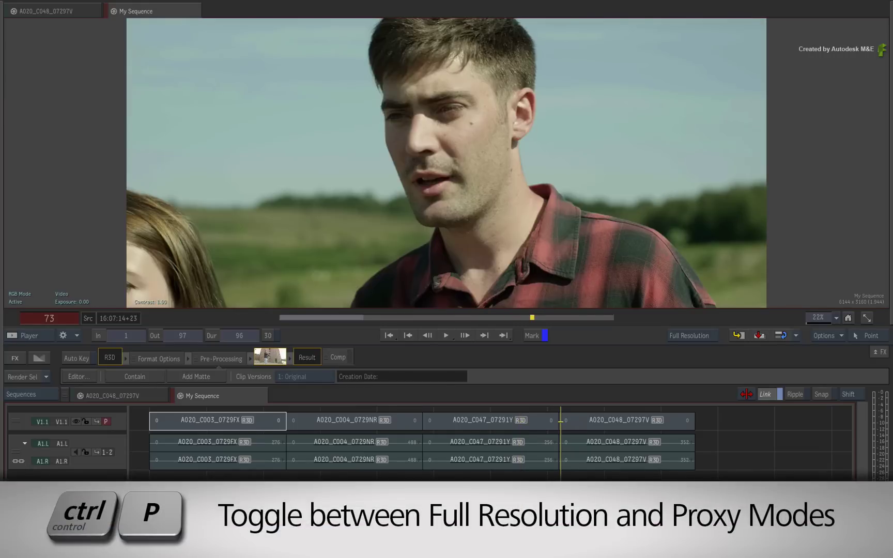
pyautogui.click(581, 474)
pyautogui.hotkey('ctrl', 'p')
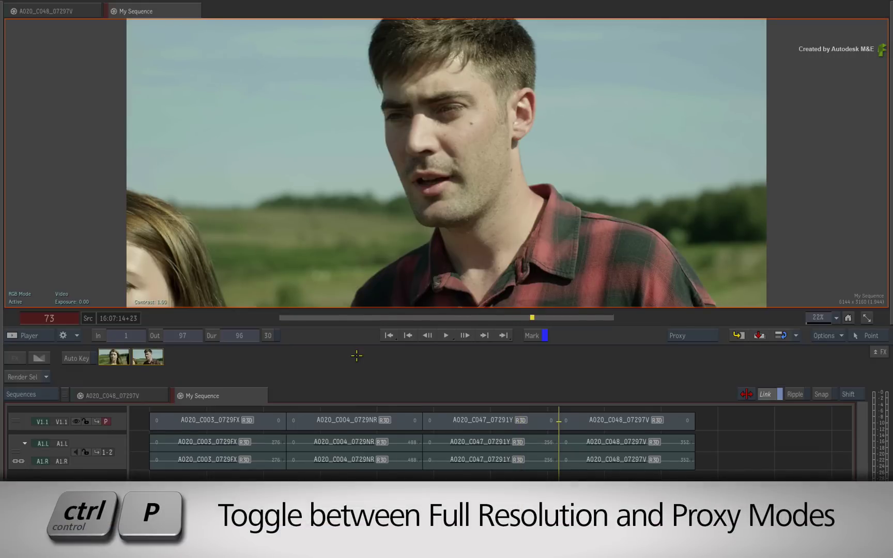
pyautogui.click(187, 517)
pyautogui.moveTo(187, 517); pyautogui.dragTo(399, 488)
# - Check frames 73 to 85 in the plaid-shirt shot, then frames 63 and 58
pyautogui.click(563, 479)
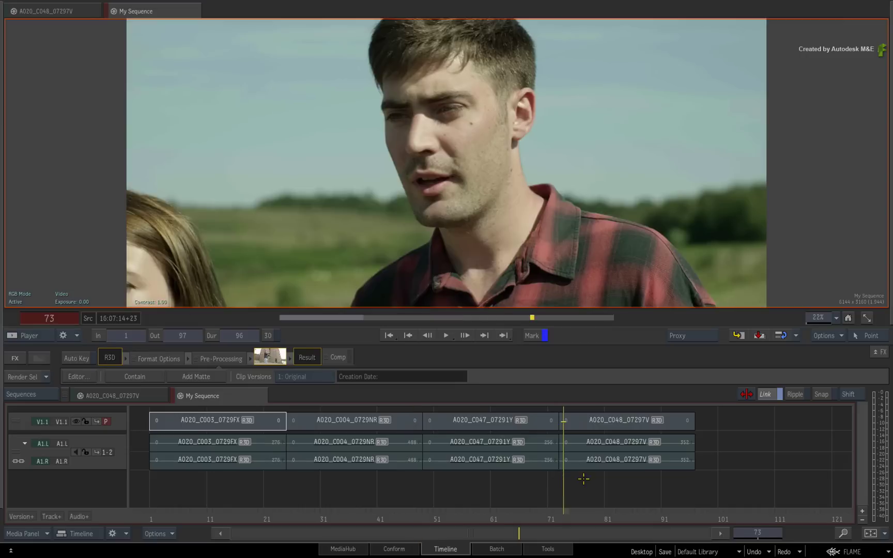
pyautogui.click(615, 476)
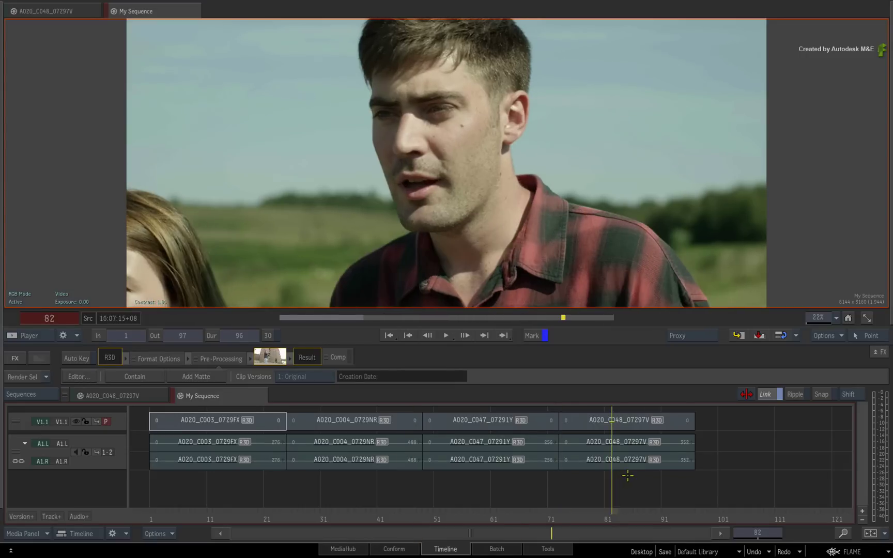
pyautogui.click(628, 476)
pyautogui.press('Right')
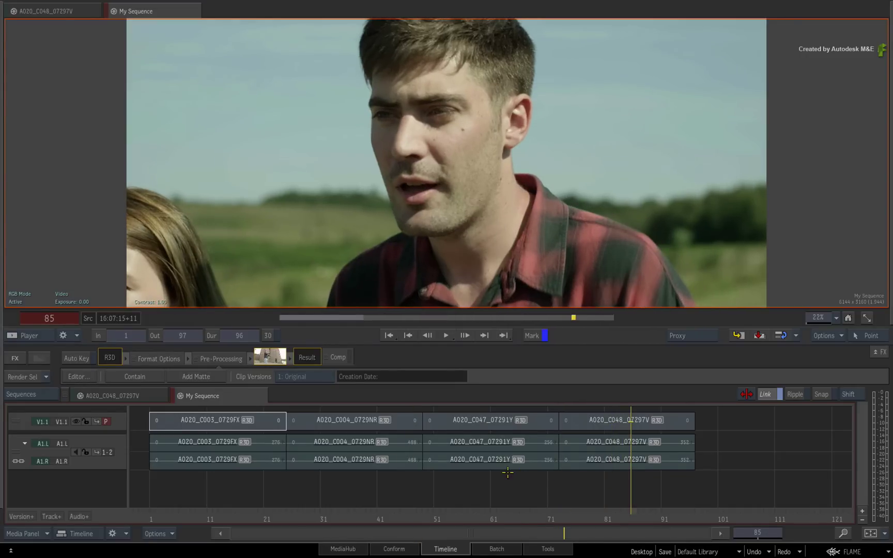
pyautogui.click(508, 473)
pyautogui.press('Left')
pyautogui.press('Left')
pyautogui.press('Left')
pyautogui.press('Left')
pyautogui.press('Left')
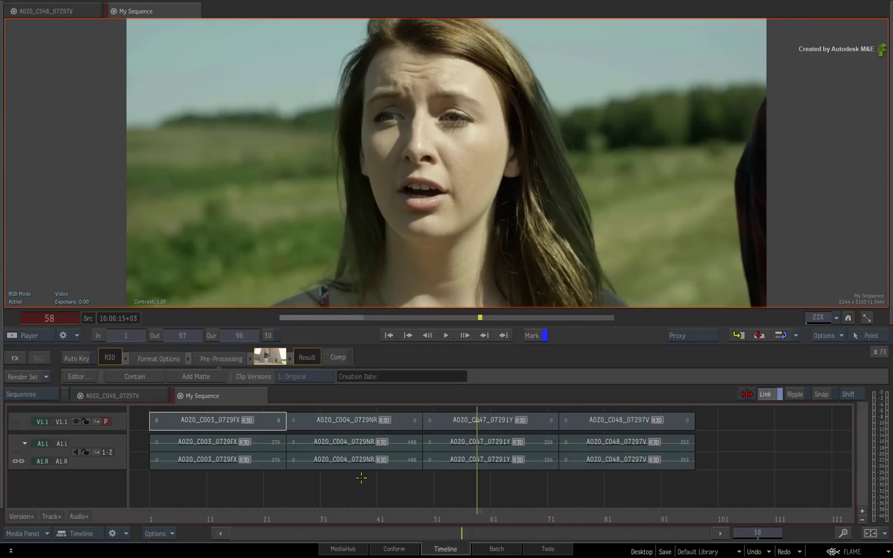
# - Park on frame 61, select the A020_C047_07291Y segment, and return to frame 1
pyautogui.moveTo(261, 471); pyautogui.dragTo(421, 471)
pyautogui.press('Right')
pyautogui.click(469, 469)
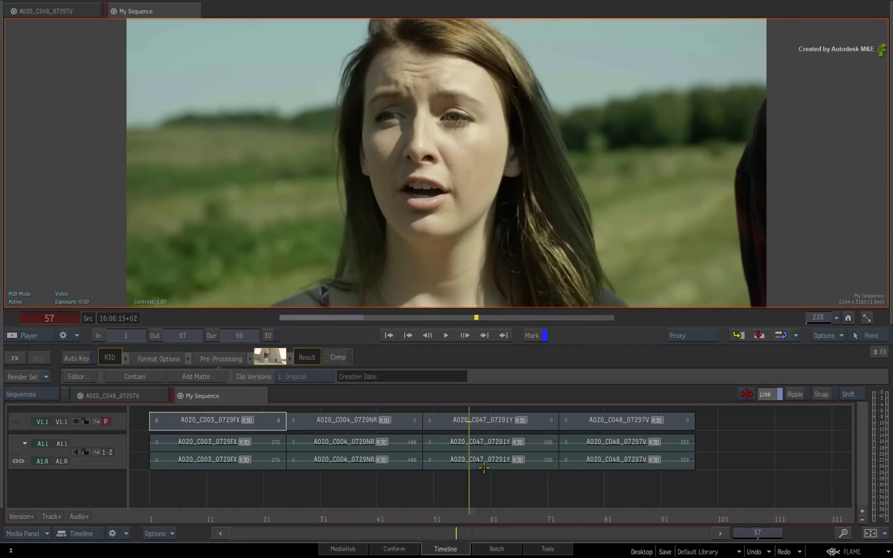
pyautogui.press('Right')
pyautogui.press('Right')
pyautogui.press('Right')
pyautogui.press('Right')
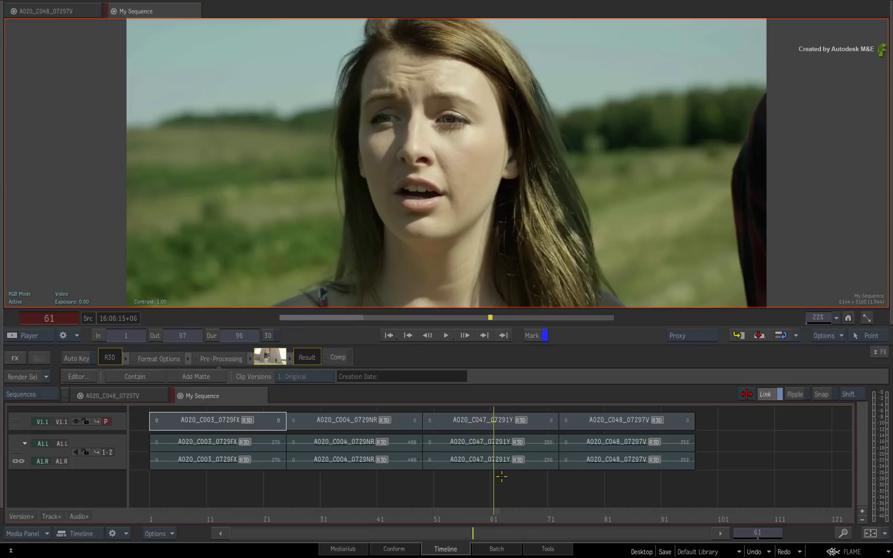
pyautogui.press('Up')
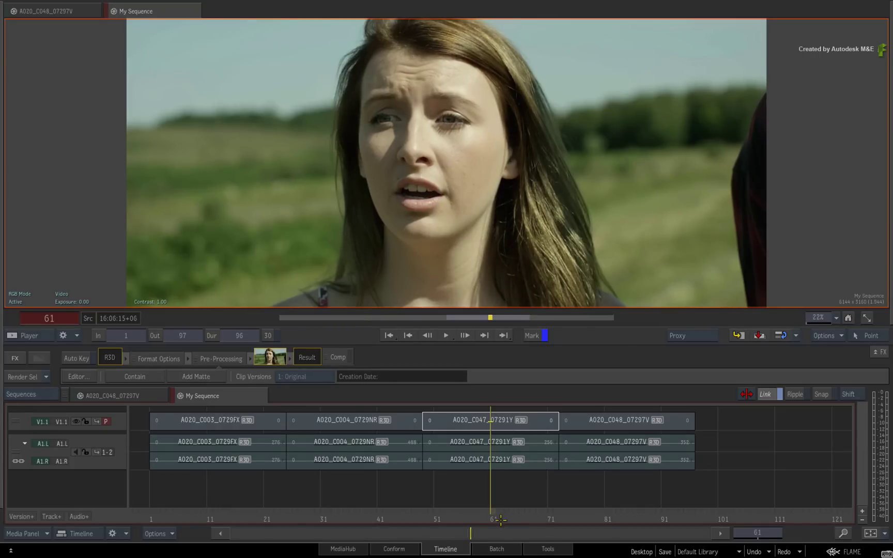
pyautogui.press('Home')
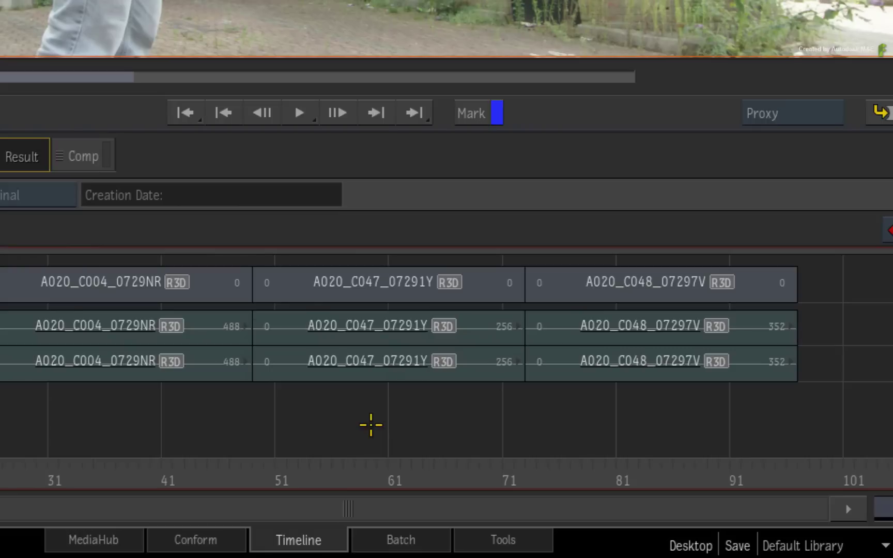
# - Generate source proxies for the sequence's A020_C047_07291Y segment and check the render resolution option
pyautogui.rightClick(303, 283)
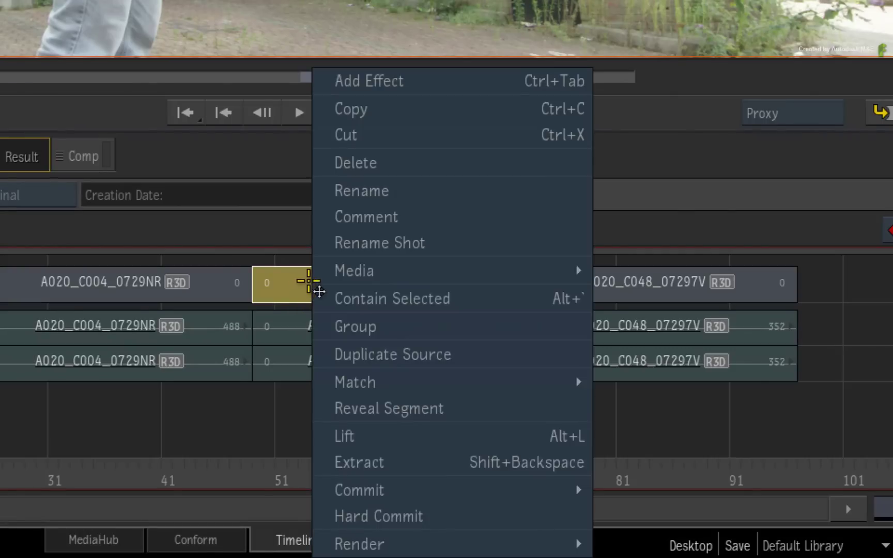
pyautogui.moveTo(353, 272)
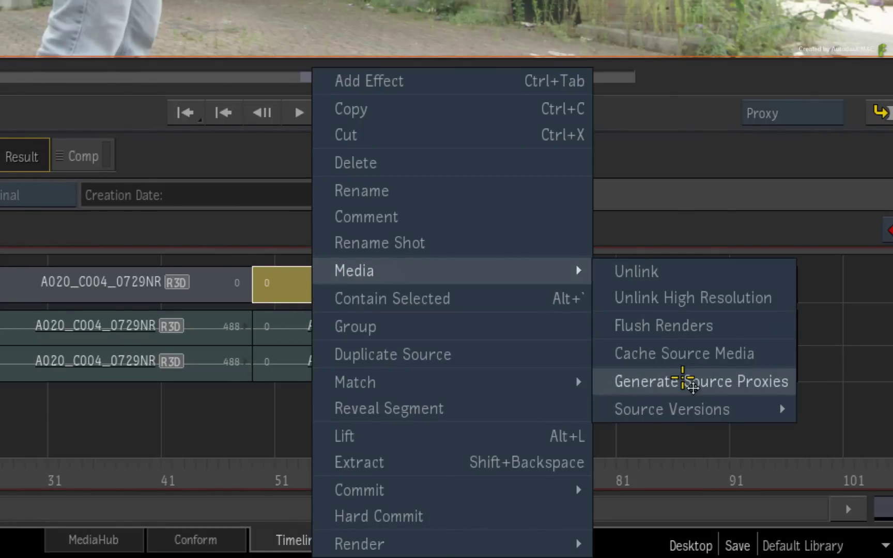
pyautogui.click(887, 366)
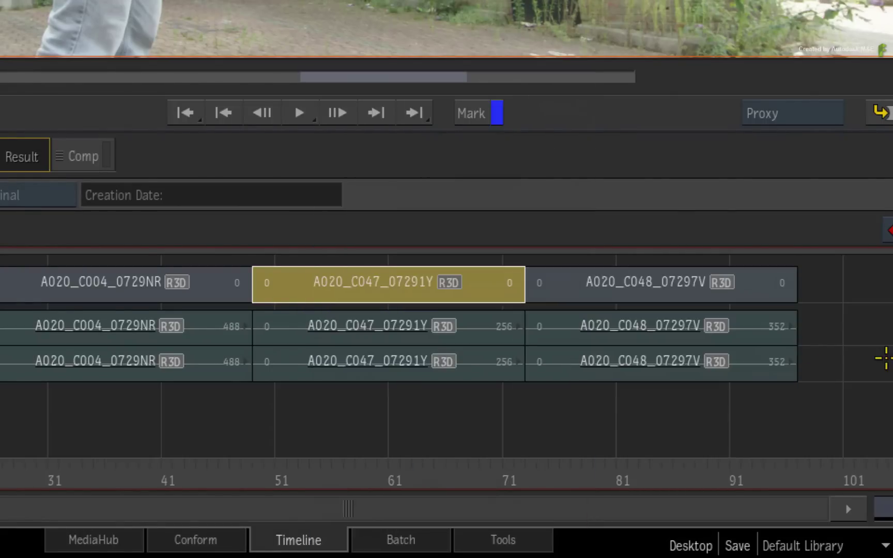
pyautogui.click(473, 432)
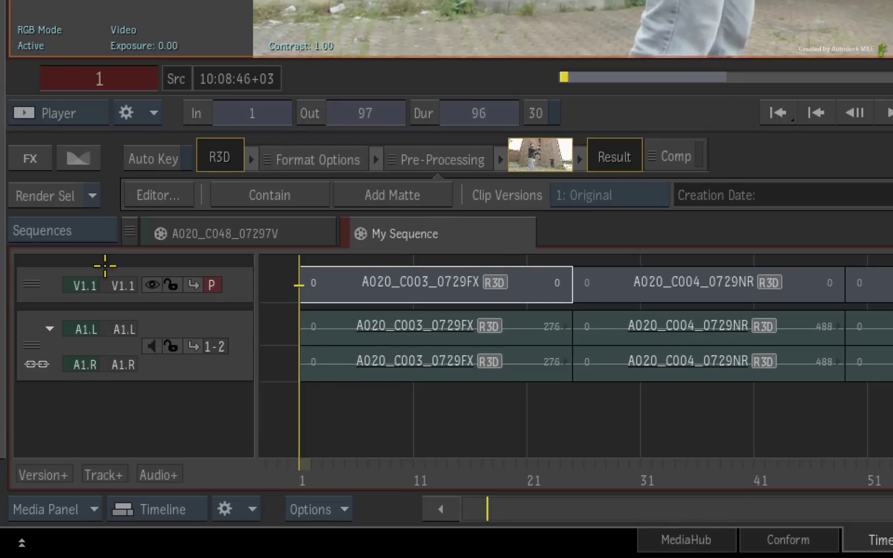
pyautogui.click(94, 194)
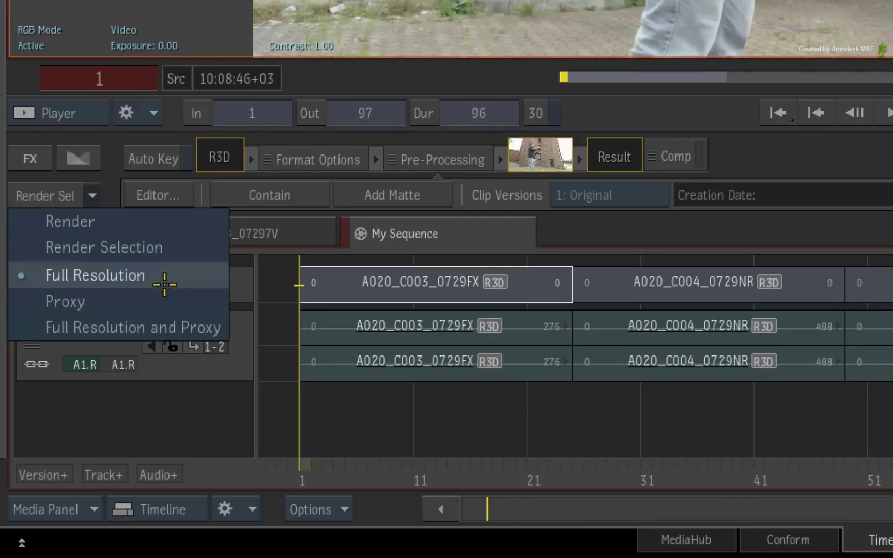
pyautogui.click(165, 278)
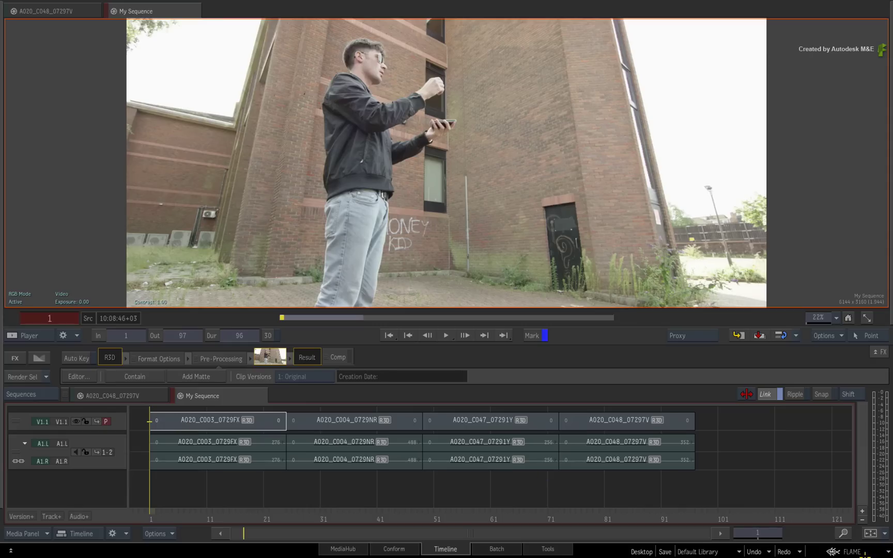
pyautogui.click(864, 553)
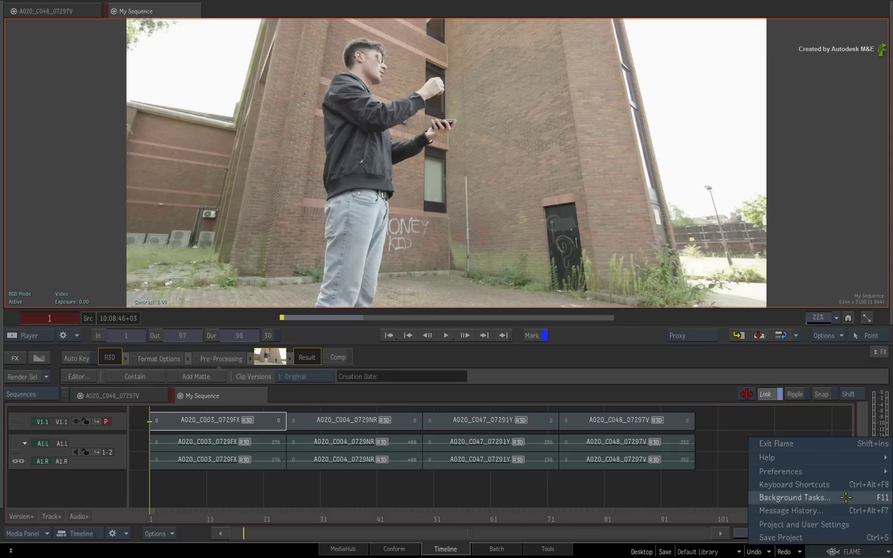
pyautogui.moveTo(852, 470)
pyautogui.click(719, 447)
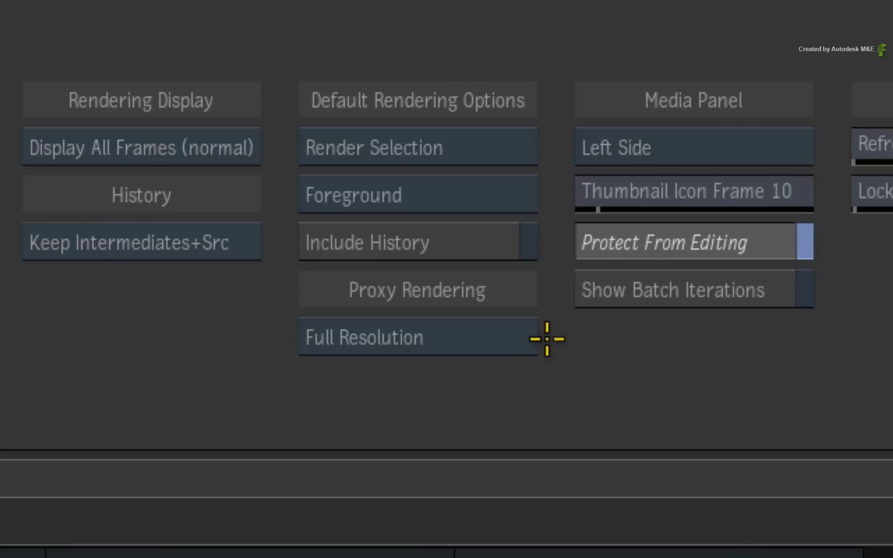
pyautogui.click(506, 335)
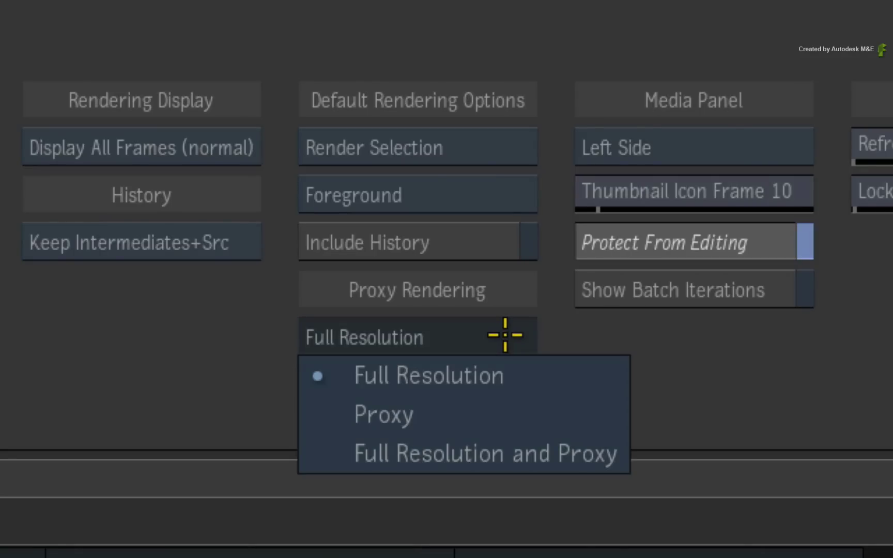
pyautogui.click(315, 444)
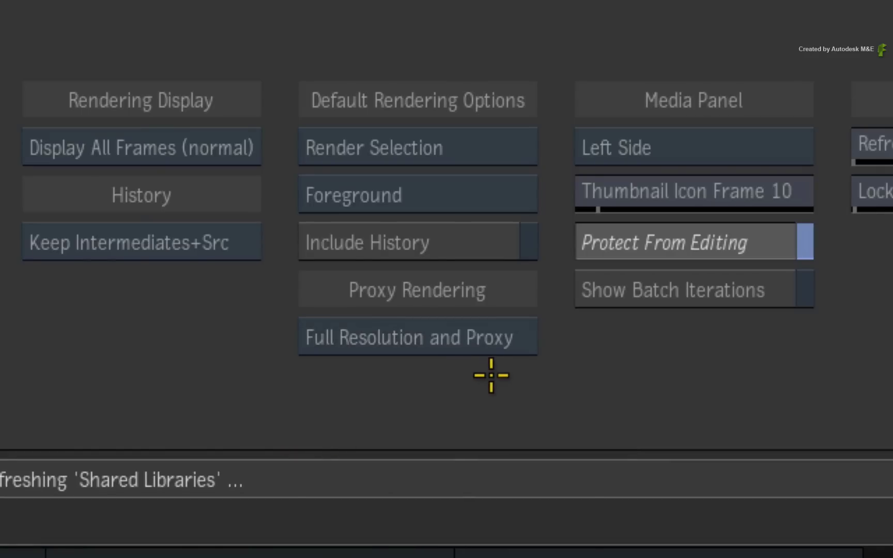
pyautogui.click(507, 343)
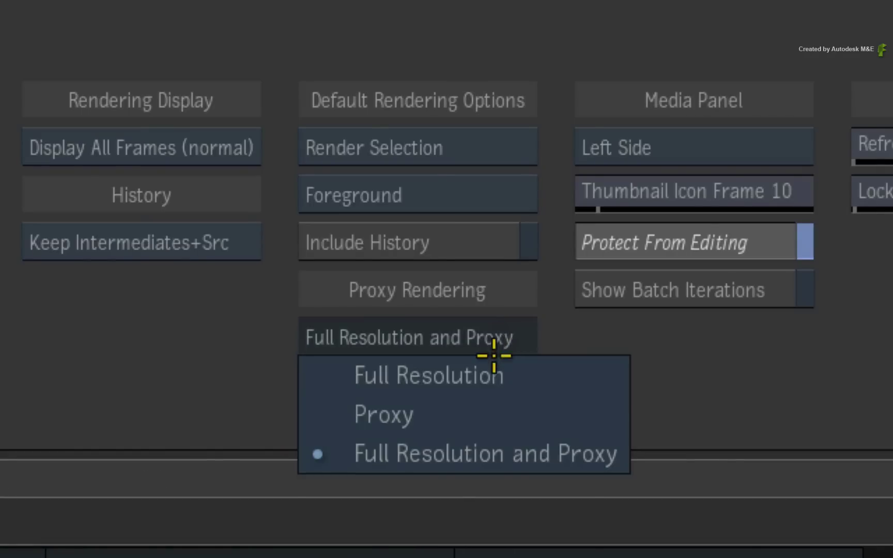
pyautogui.click(493, 373)
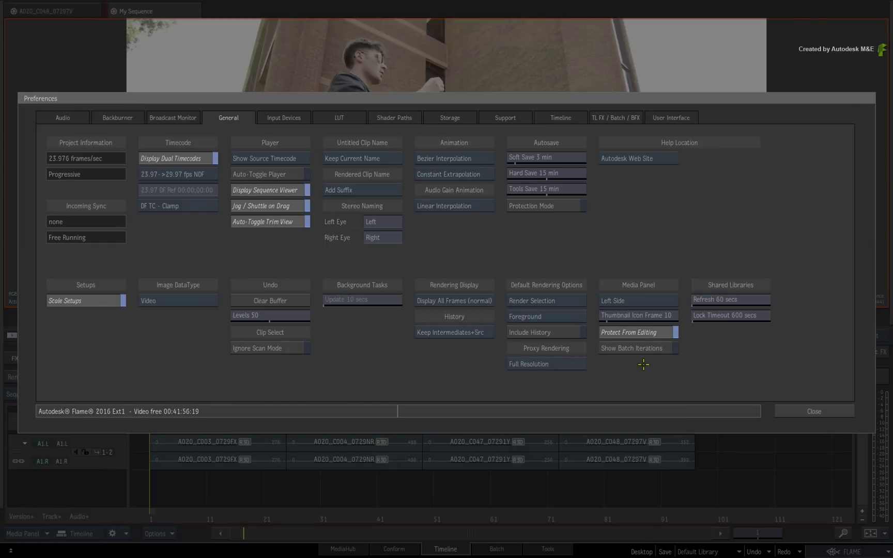
pyautogui.click(798, 413)
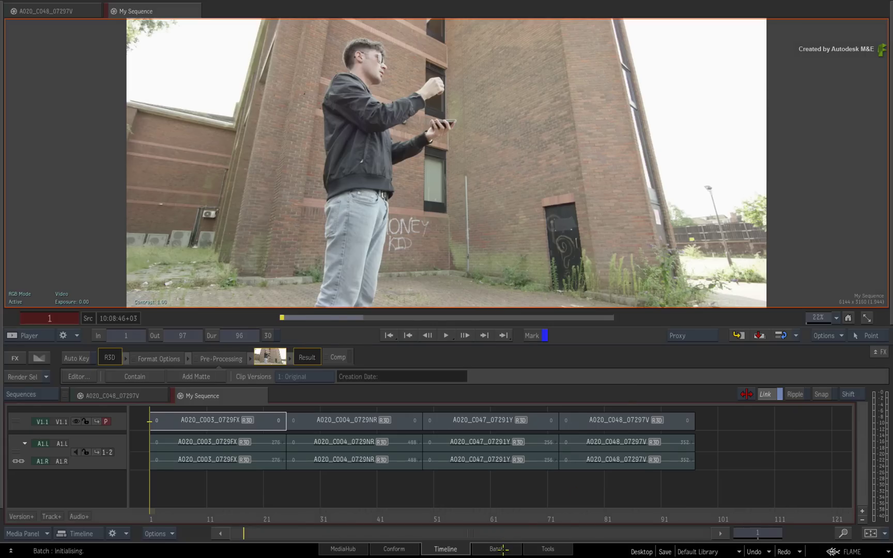
# - Set Batch's render option to Generate Proxies for its source clips
pyautogui.click(502, 549)
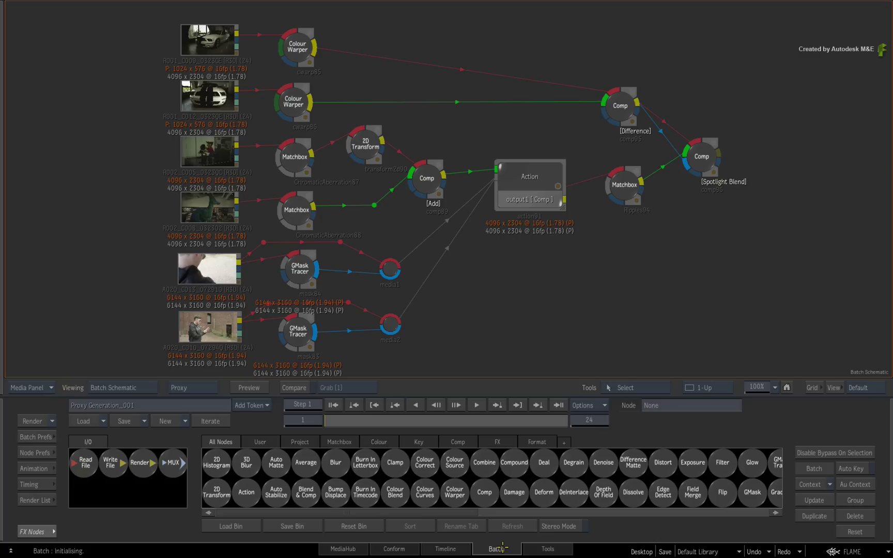
pyautogui.click(53, 421)
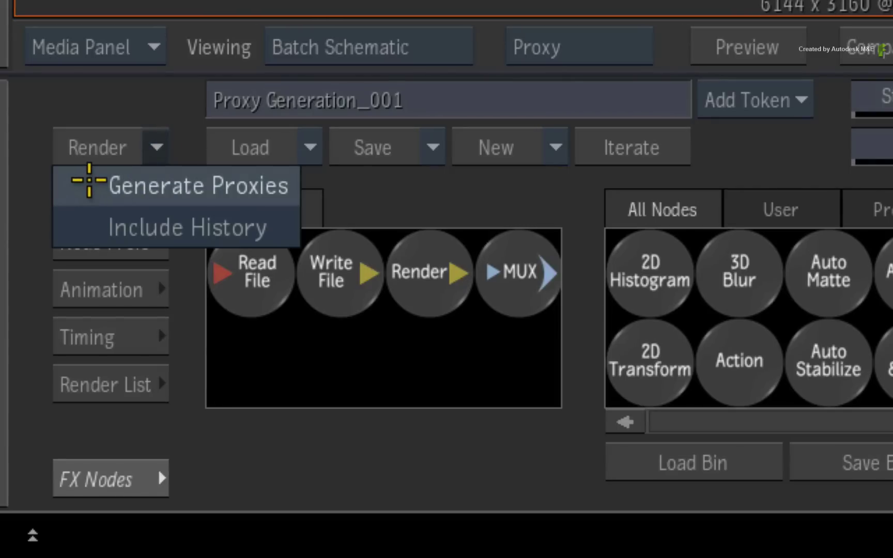
pyautogui.click(86, 184)
pyautogui.click(153, 137)
pyautogui.click(99, 188)
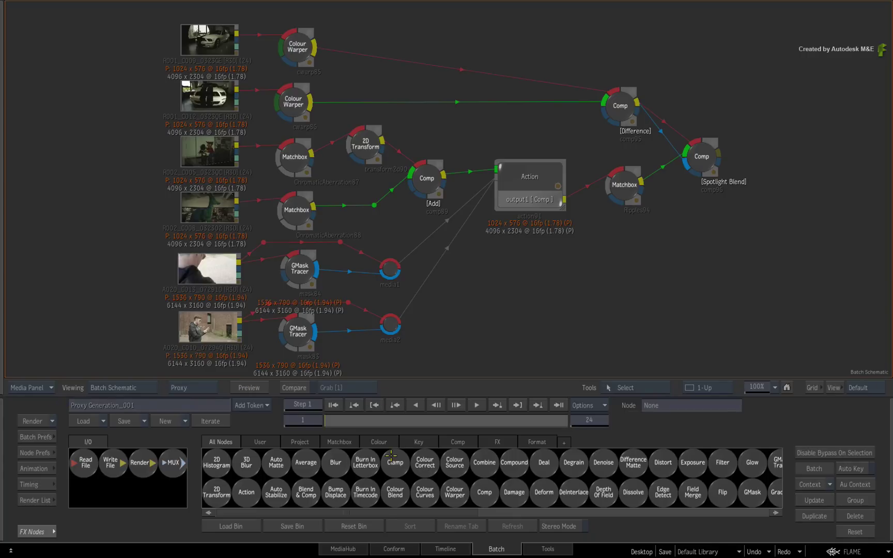
# - In MediaHub Archives, toggle Restore Options' Generate Proxies on and back off
pyautogui.click(360, 549)
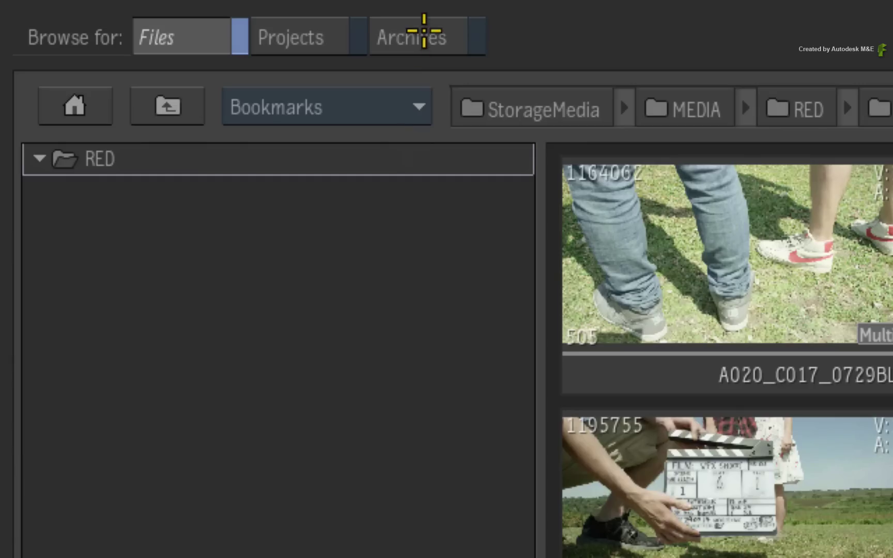
pyautogui.click(290, 11)
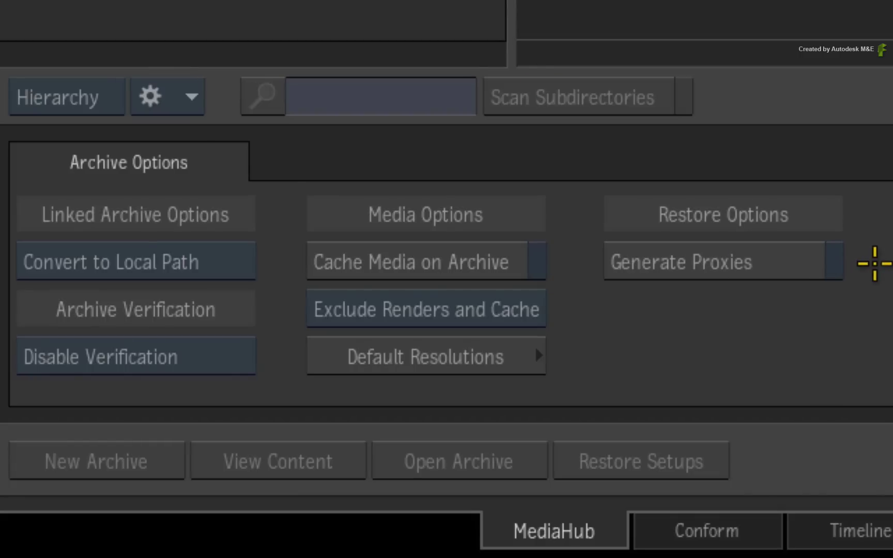
pyautogui.click(772, 265)
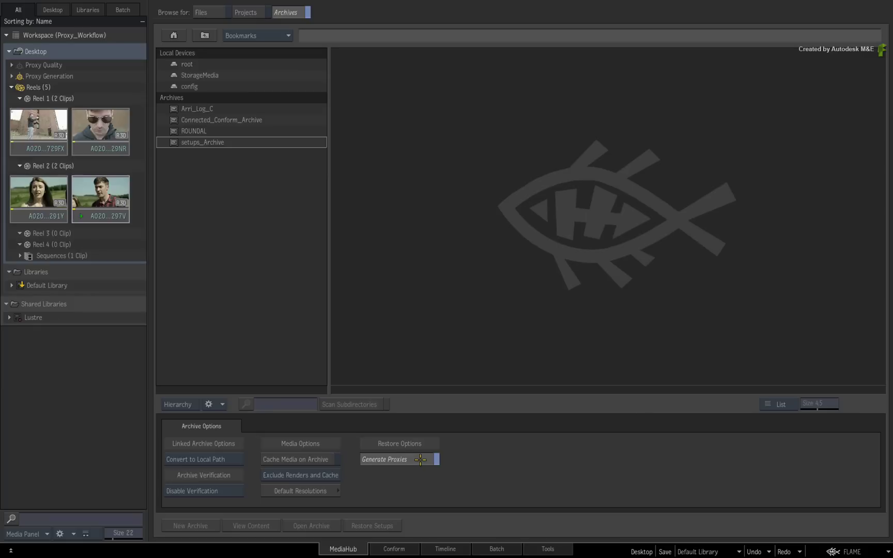
pyautogui.click(421, 460)
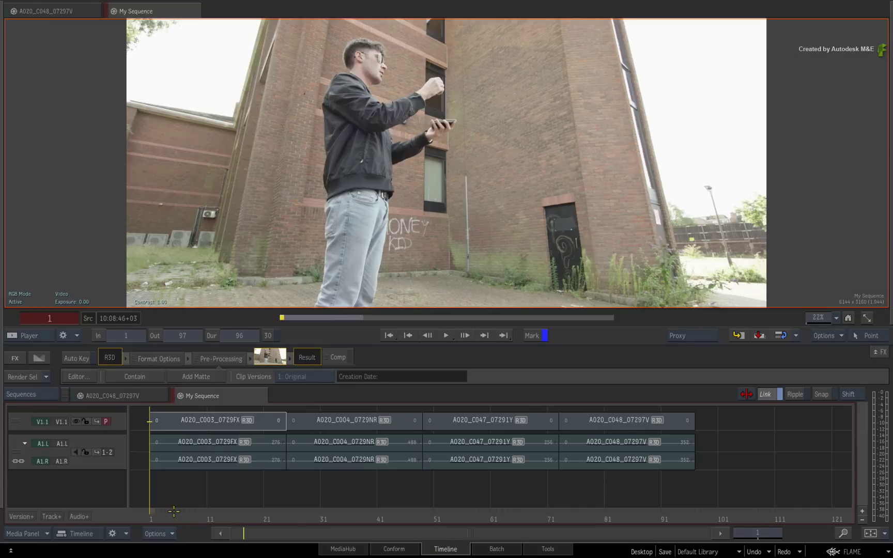
# - Scrub the playhead to frame 4 in the A020_C003_0729FX shot
pyautogui.moveTo(168, 516)
pyautogui.mouseDown()
pyautogui.moveTo(372, 510)
pyautogui.moveTo(167, 512)
pyautogui.mouseUp()
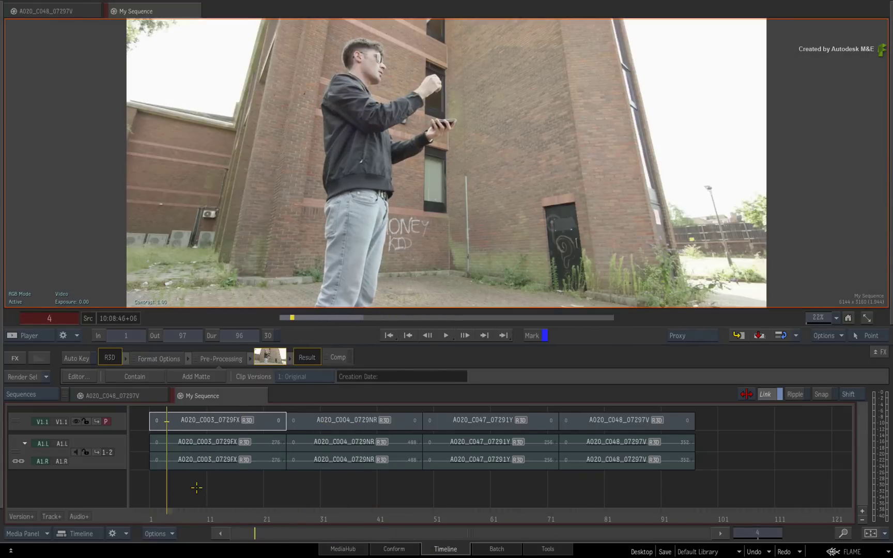